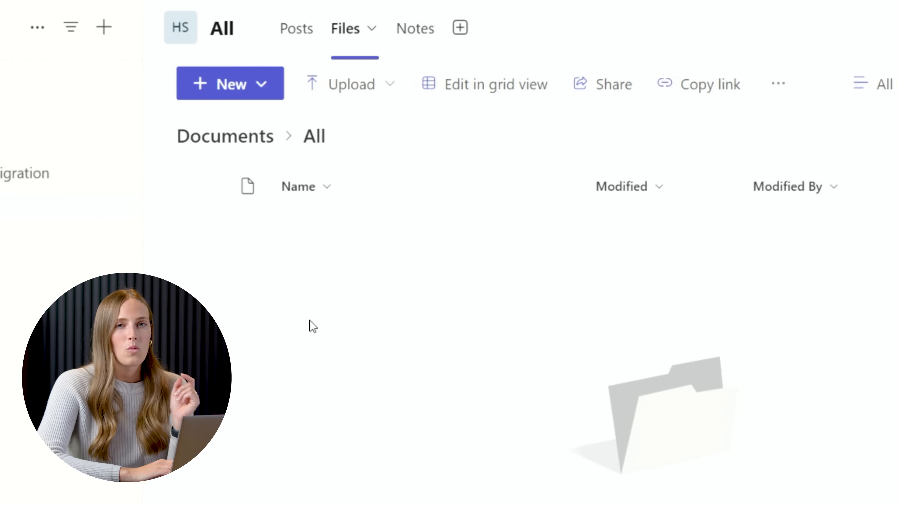
- Create a folder named "01 - Admin" in the All channel's files
left_click(261, 89)
left_click(243, 129)
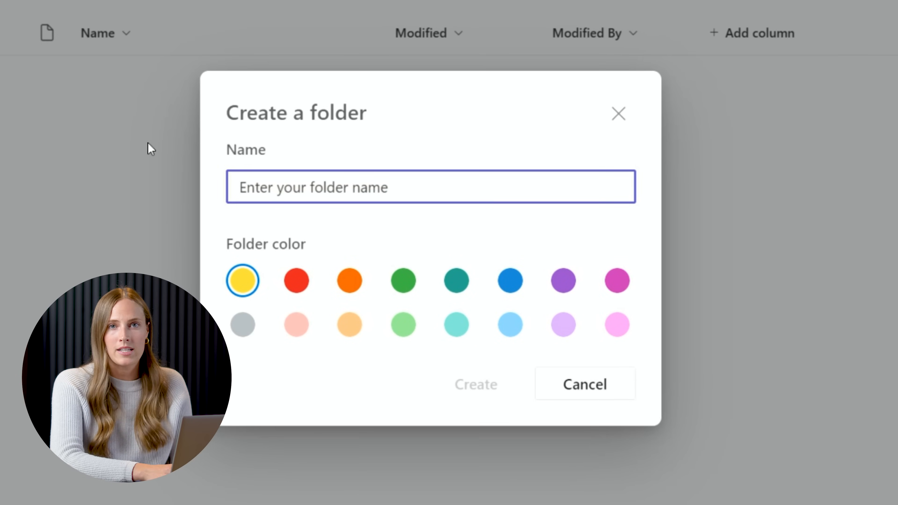
type("01 - Admin")
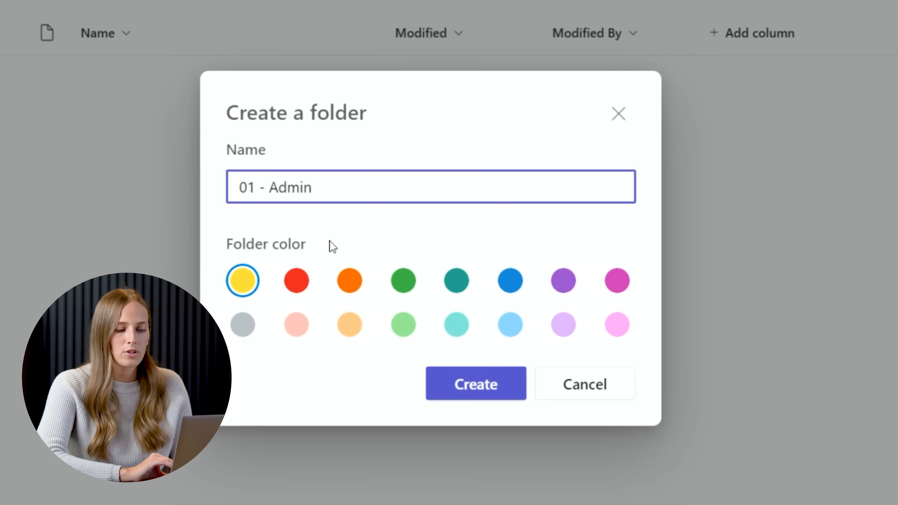
left_click(444, 386)
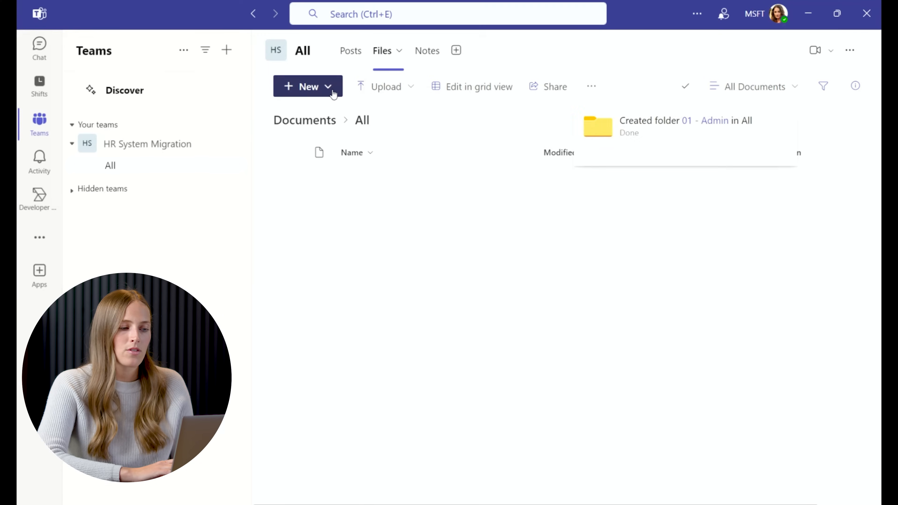
- Create a second folder named "02 - Meeting Recording" in the All channel's files
left_click(306, 87)
left_click(332, 119)
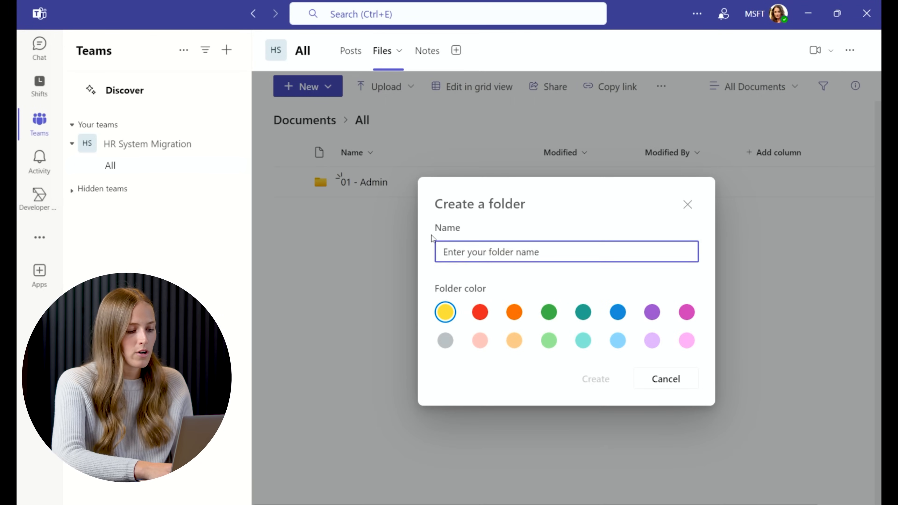
type("02 - Meeting Recording")
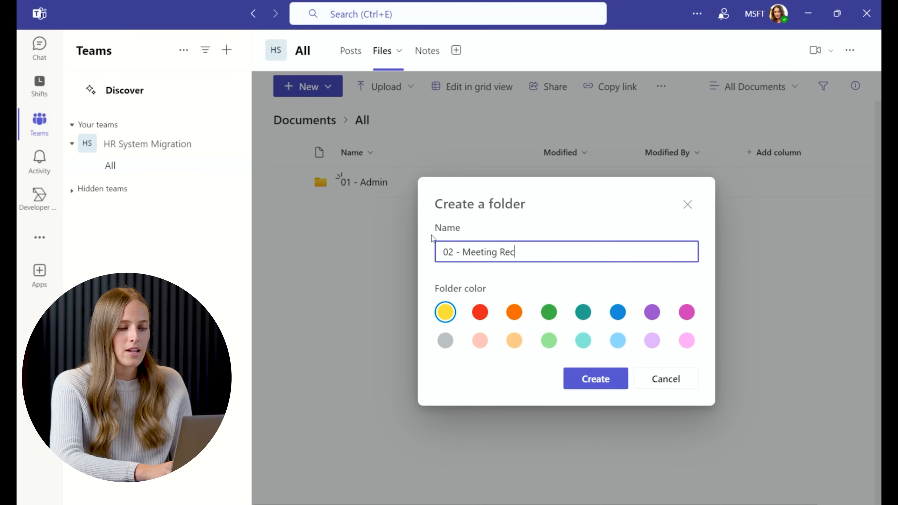
left_click(587, 380)
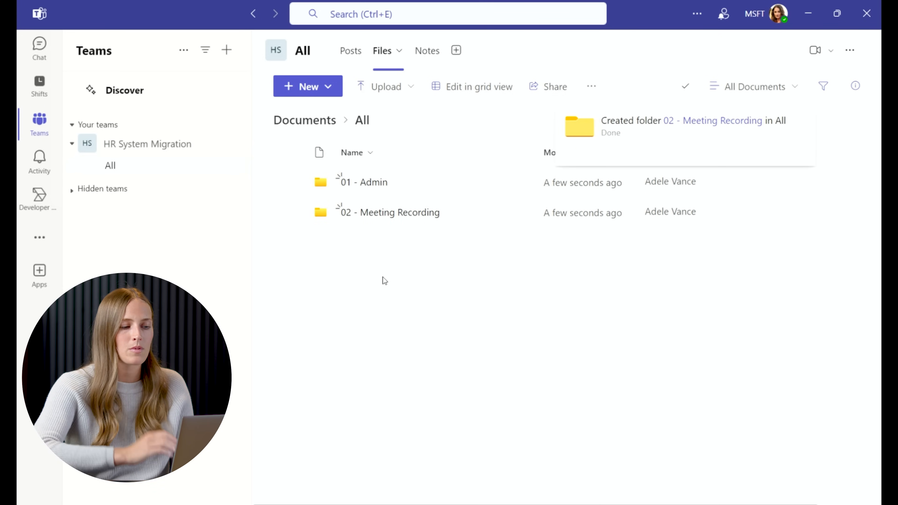
- Start creating a third folder in the All channel's files
left_click(310, 94)
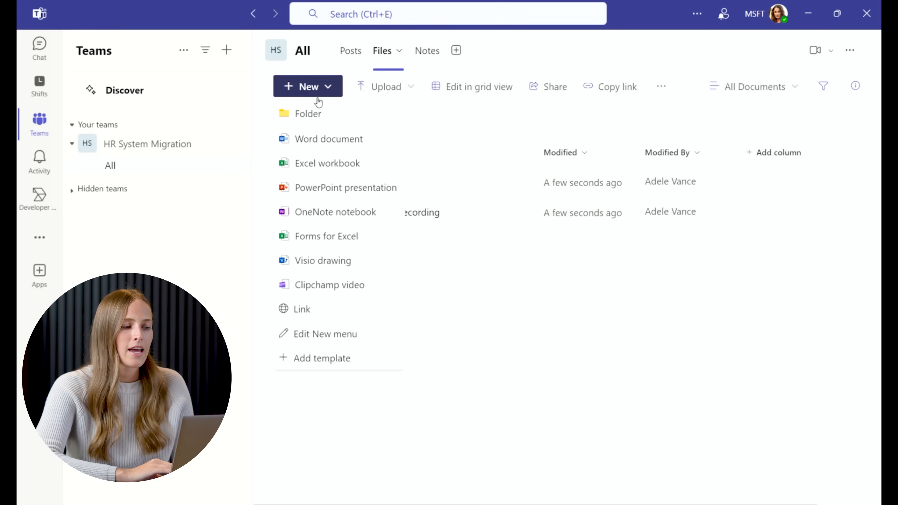
left_click(321, 113)
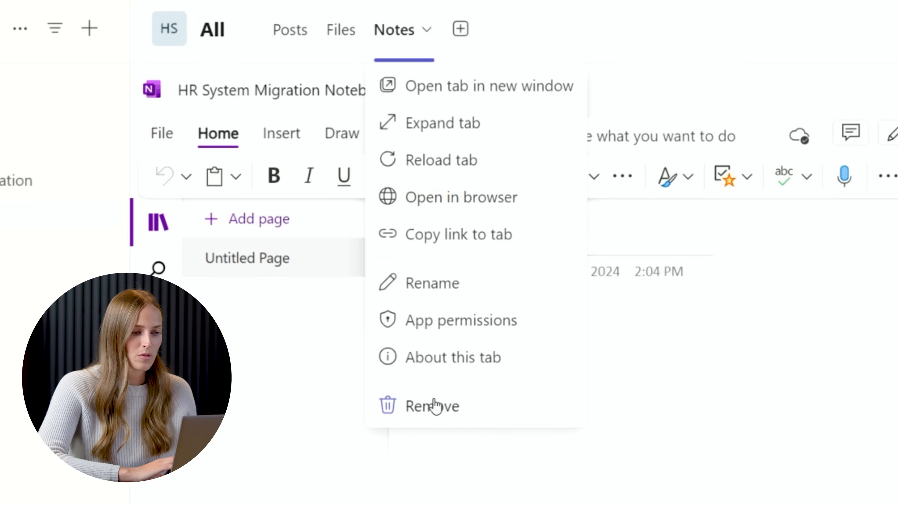
- Remove the Notes tab from the All channel and display the channel's files
left_click(435, 406)
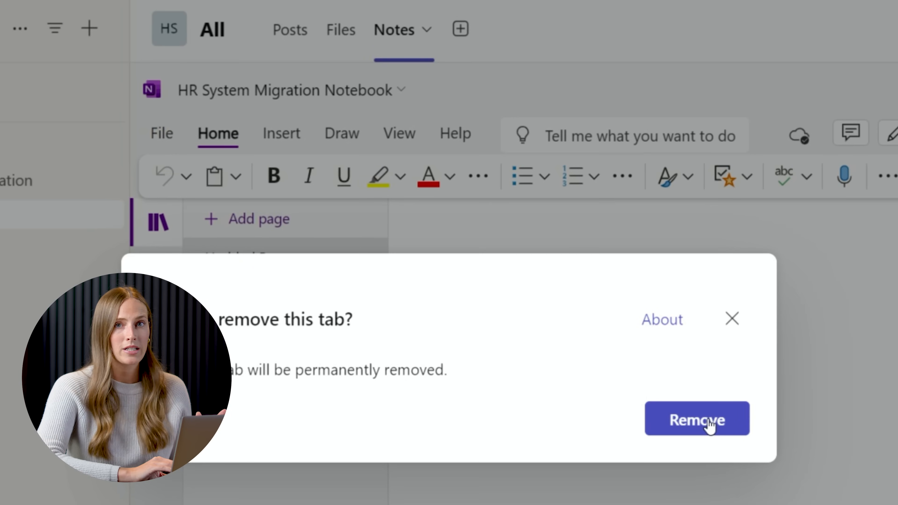
left_click(709, 425)
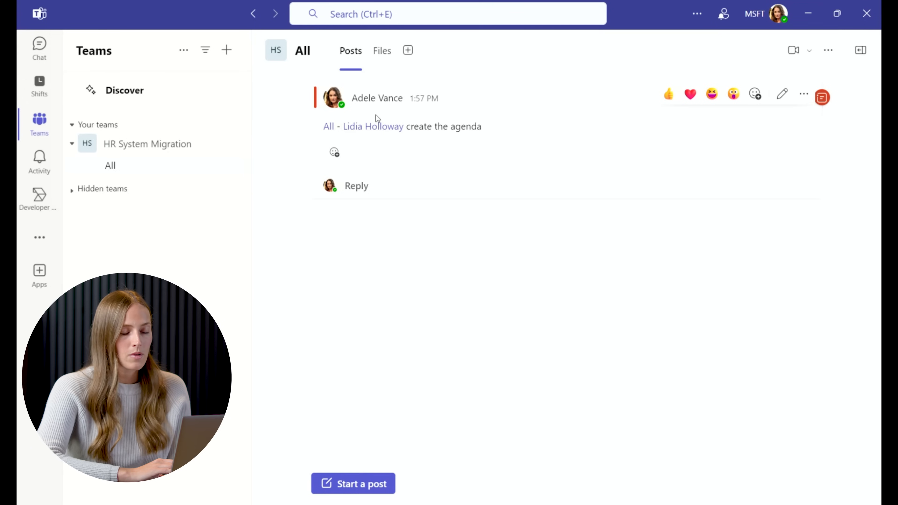
left_click(379, 60)
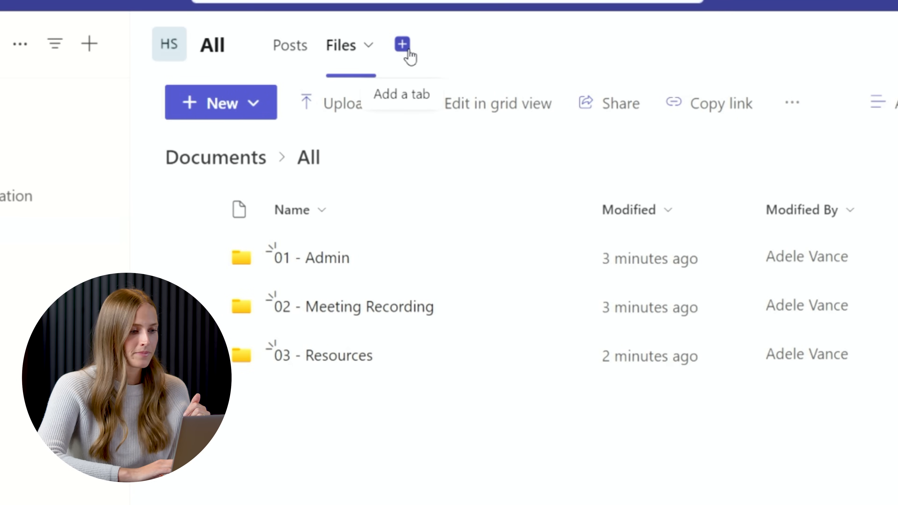
- Start adding a Website tab to the All channel and set its tab name to "Loop"
left_click(406, 50)
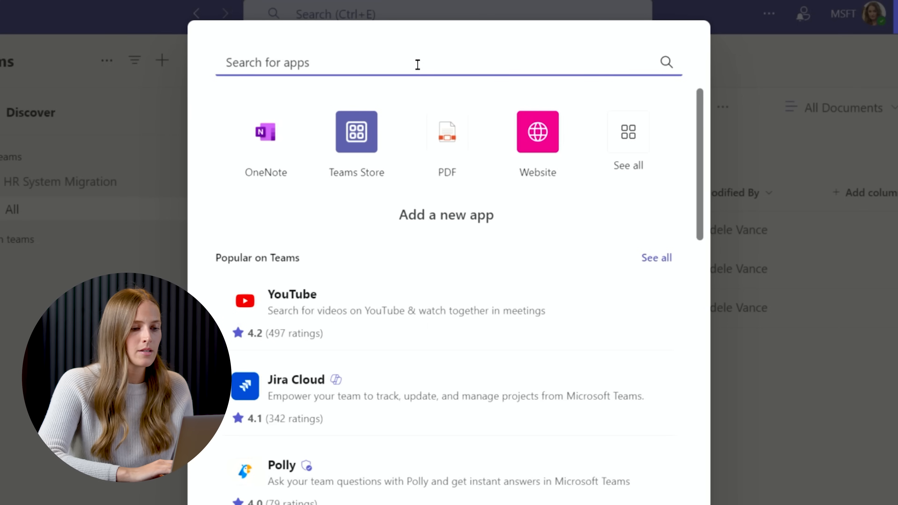
left_click(534, 138)
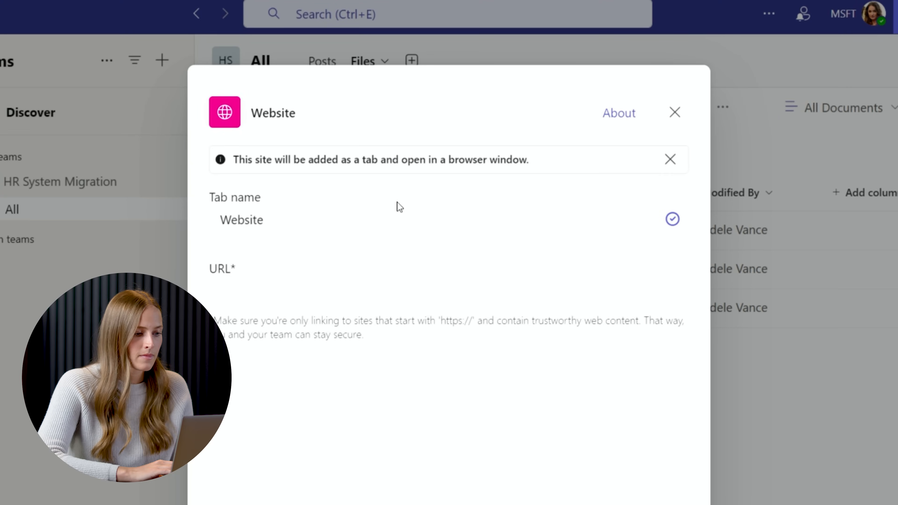
left_click(305, 223)
key("BackSpace")
key("BackSpace")
key("BackSpace")
key("BackSpace")
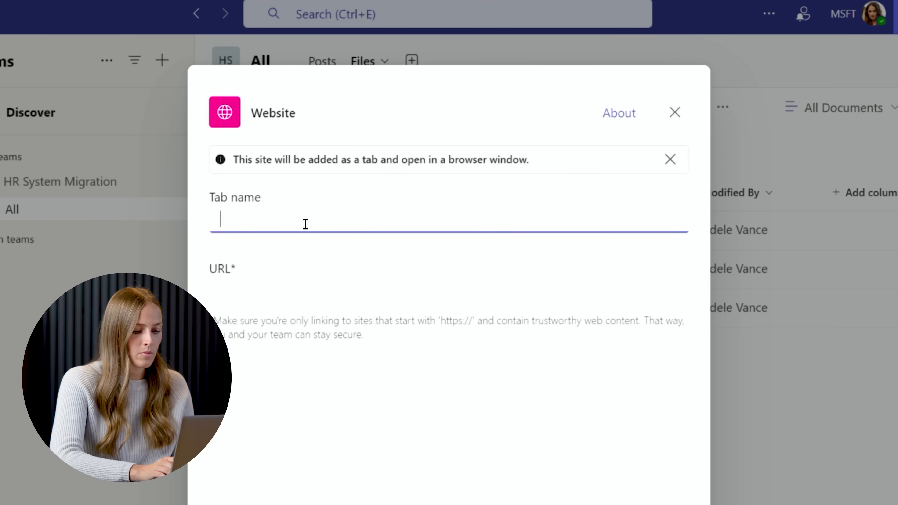
type("Loop")
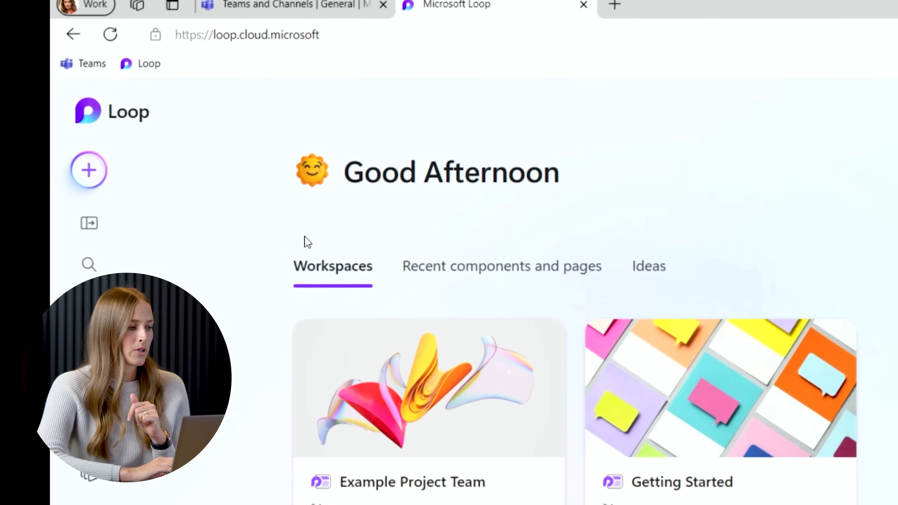
- In Microsoft Loop, set up a new workspace named "HR System Migration" and look up a member to invite by name
left_click(90, 171)
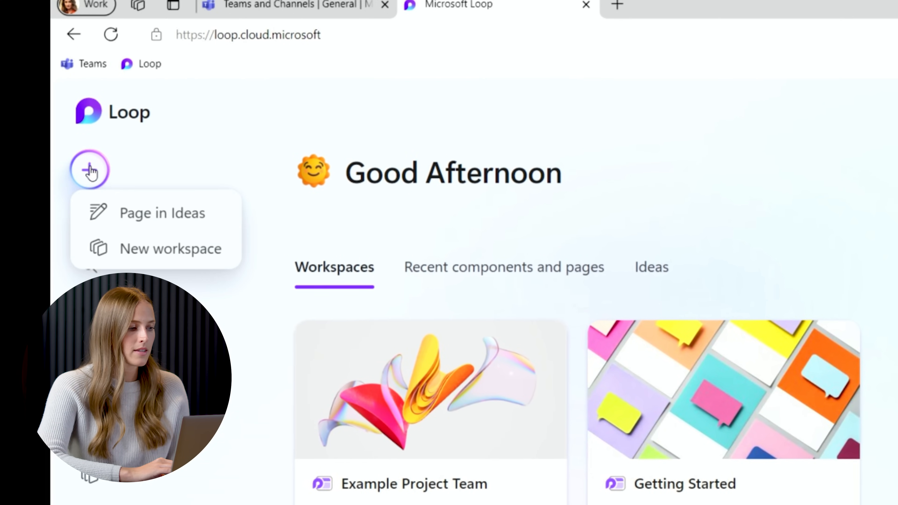
left_click(132, 249)
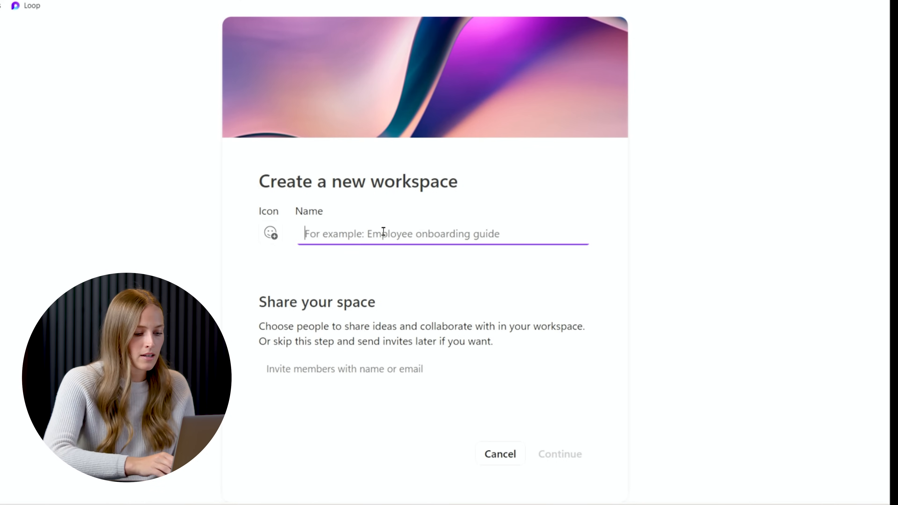
type("HR Sys")
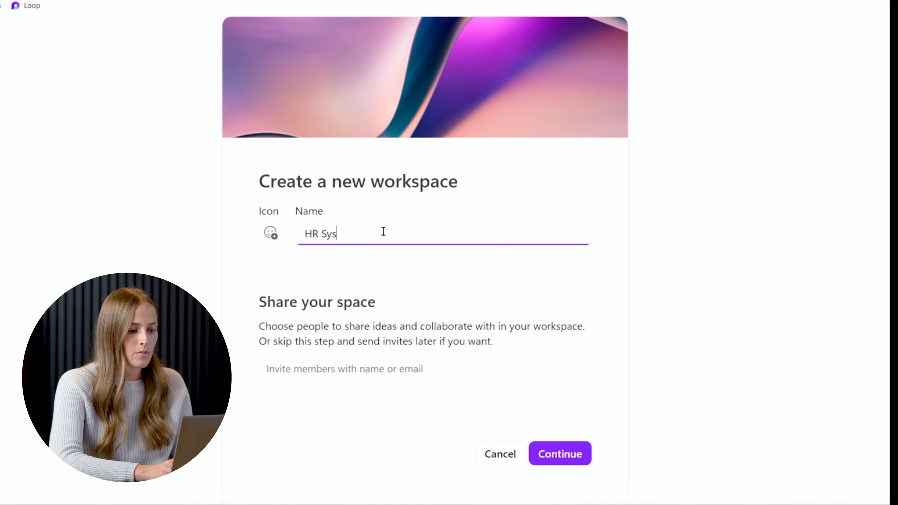
type("tem Mingration")
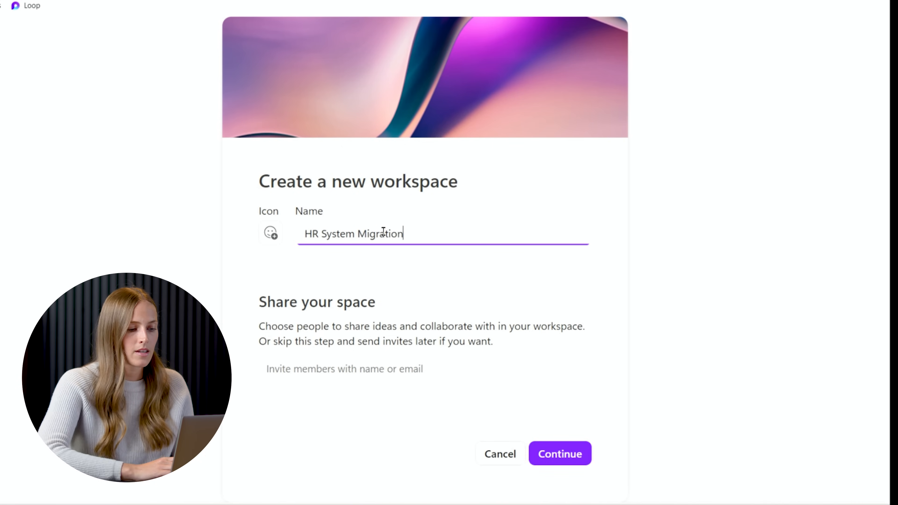
left_click(366, 373)
type("lid")
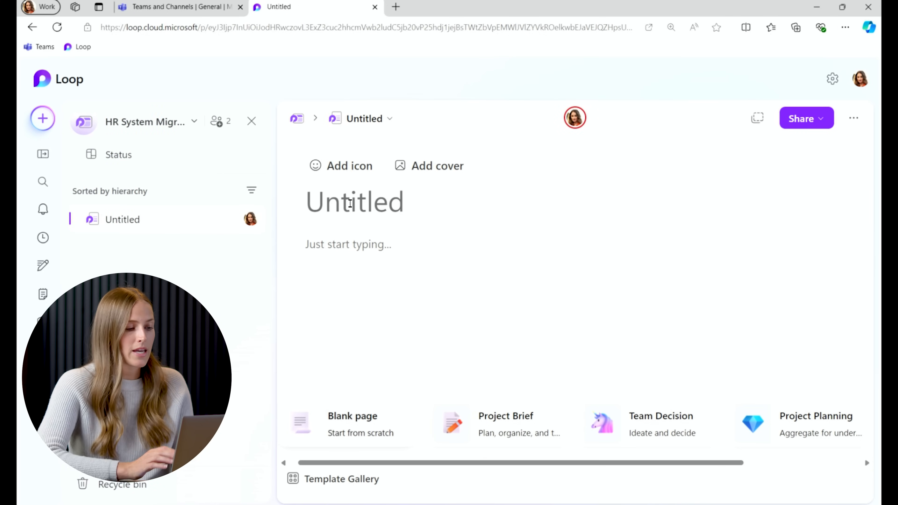
- Title the workspace's first page "Meetings" and add a subpage under it titled "12.15.24"
type("Meetings")
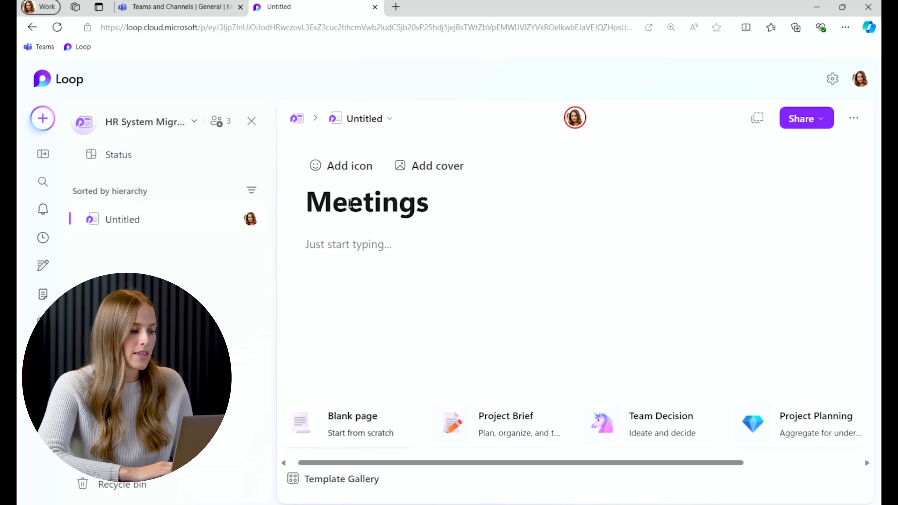
left_click(232, 219)
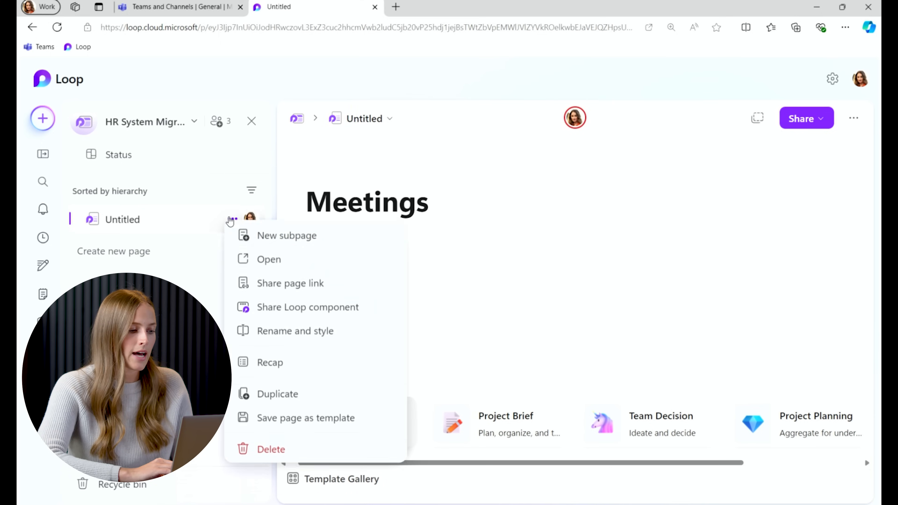
left_click(254, 252)
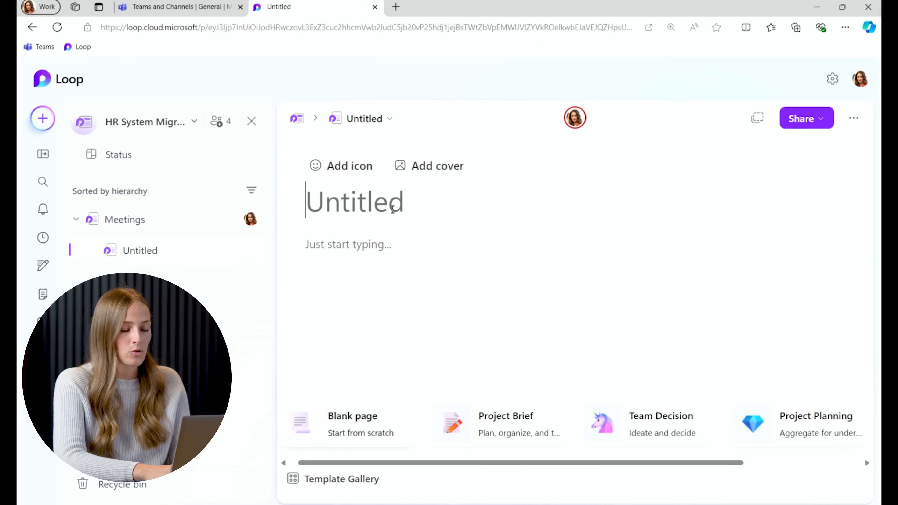
type("12.15.24")
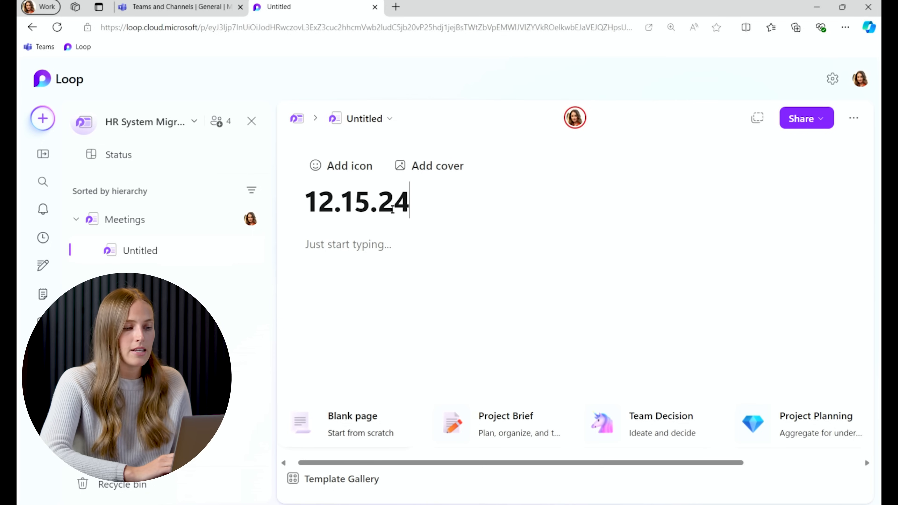
key("Return")
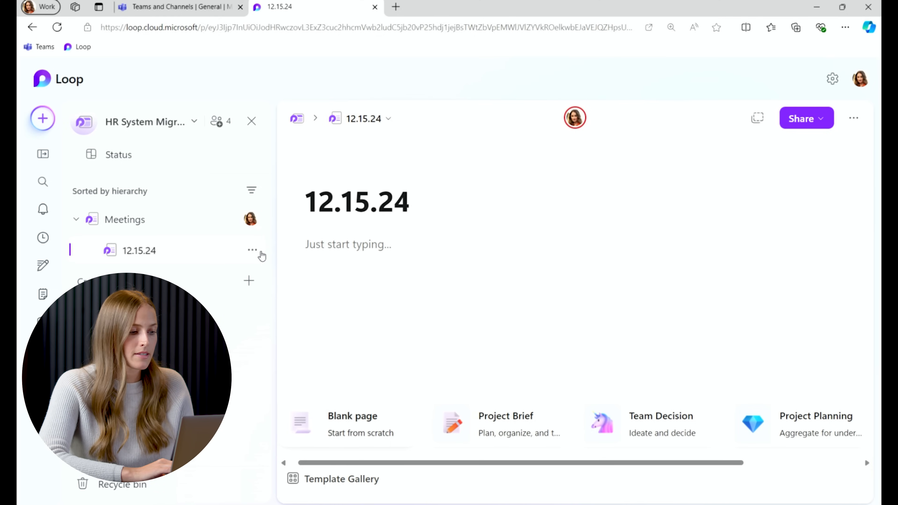
- Add another subpage under the Meetings page, titled "01.15.25"
left_click(231, 221)
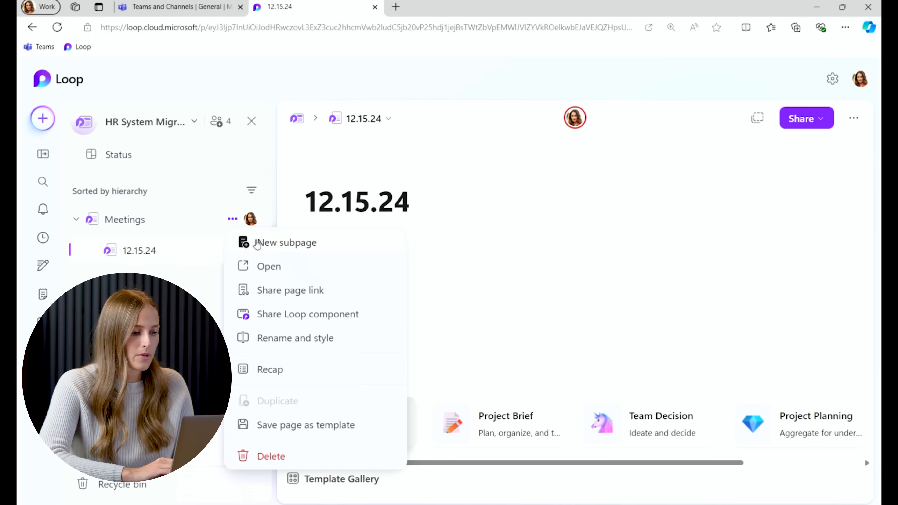
left_click(248, 243)
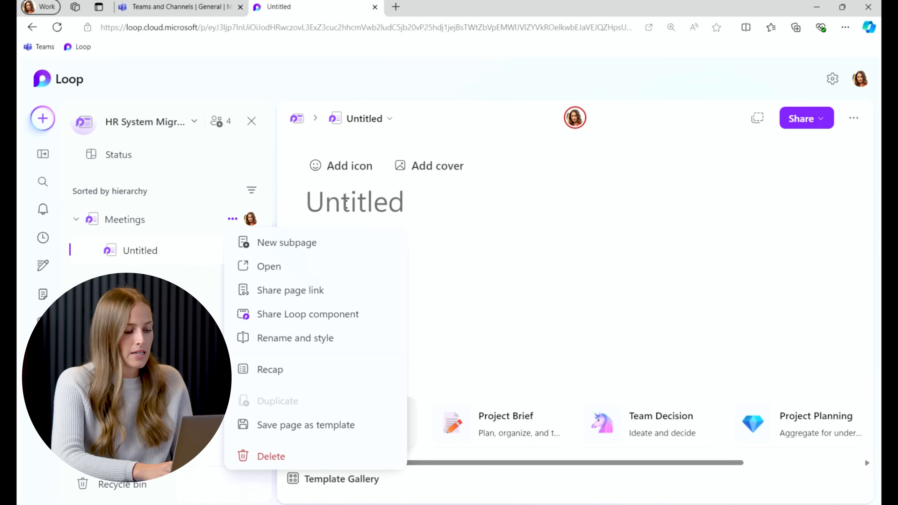
type("01")
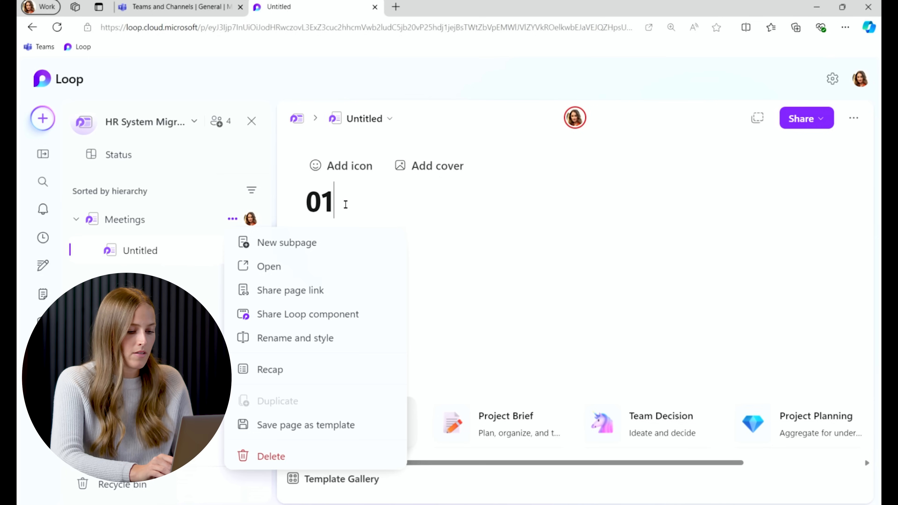
type(".15.25")
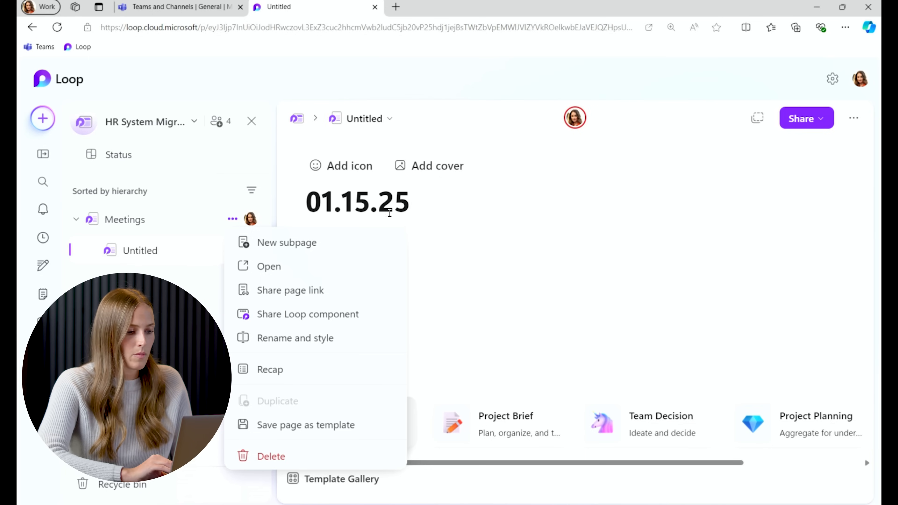
left_click(536, 245)
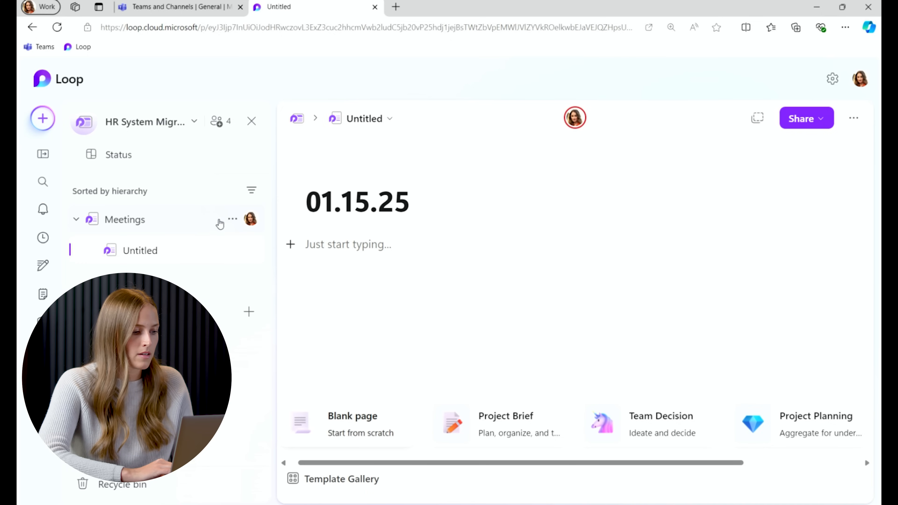
- Add a third subpage under the Meetings page, titled "02.15.25"
left_click(232, 219)
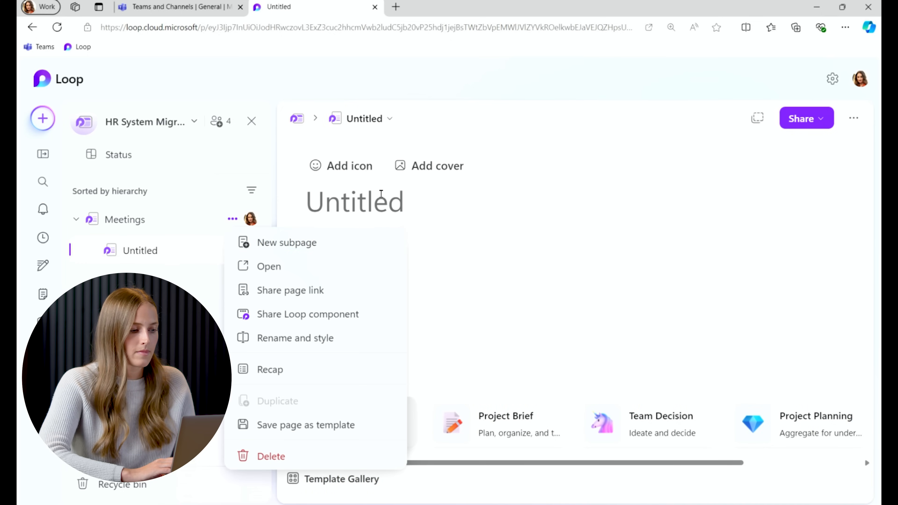
left_click(381, 194)
type("02.2")
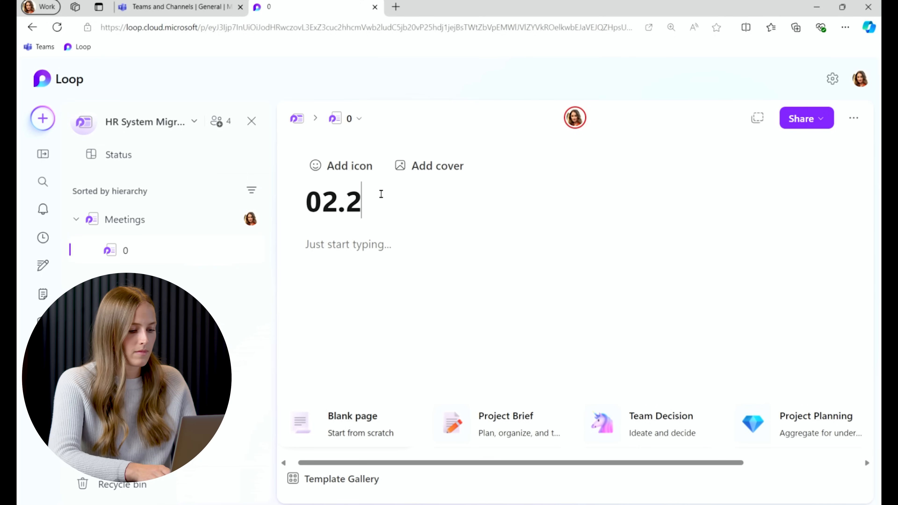
key("BackSpace")
type("15.25")
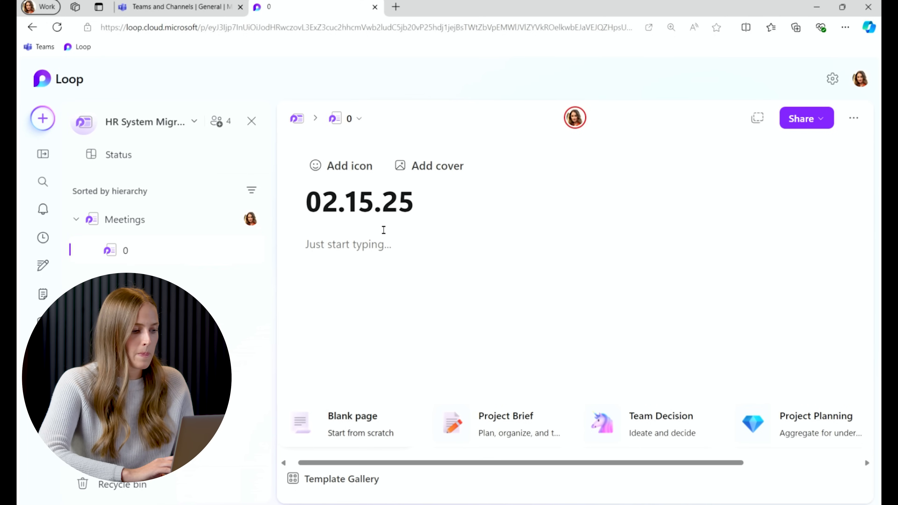
key("Return")
mouse_move(146, 312)
left_mouse_down()
mouse_move(148, 251)
mouse_move(145, 312)
left_mouse_up()
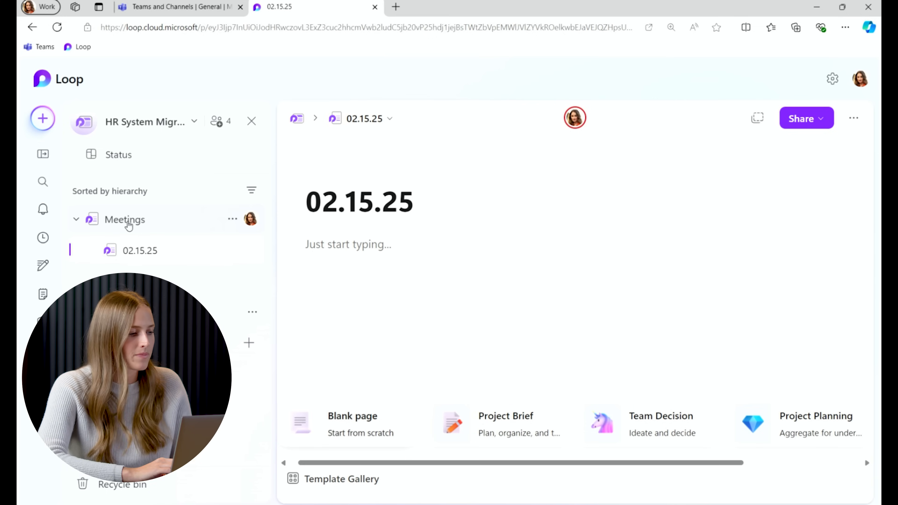
- Add a new page to the workspace using the Project Planning template and look into the Template Gallery
left_click(250, 343)
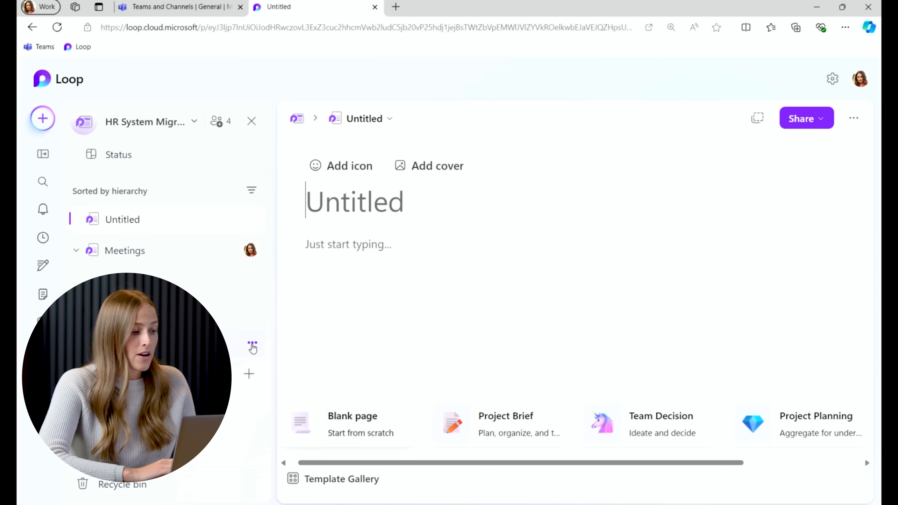
left_click(798, 427)
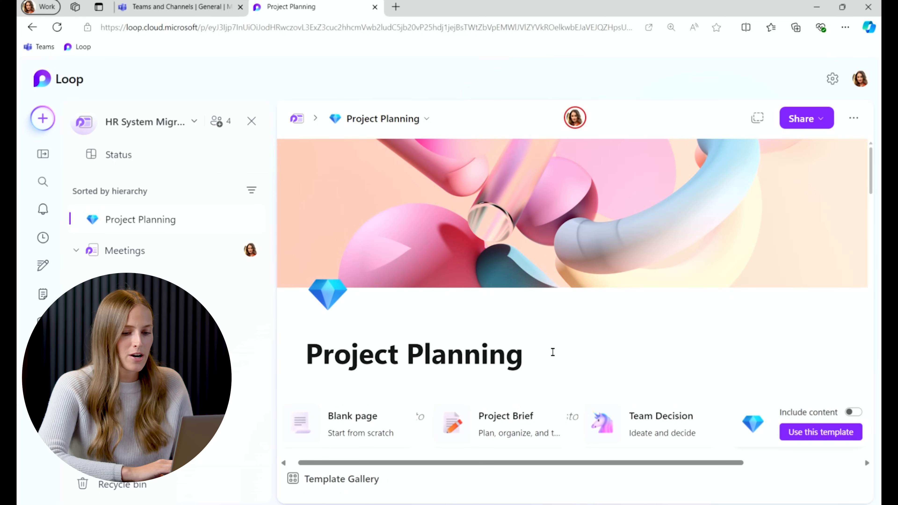
left_click(328, 485)
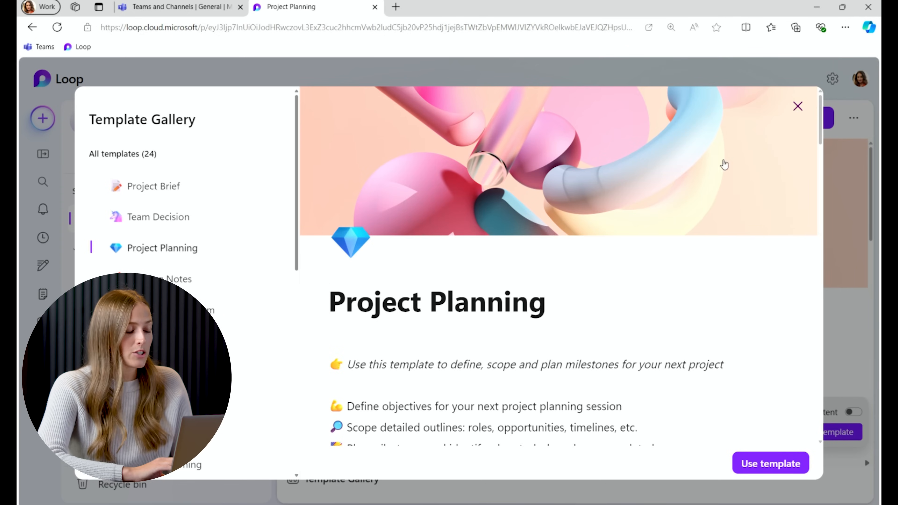
left_click(798, 106)
- Review the Project Planning page's sections and the options for adding pages, links and files to the workspace
scroll(569, 308, "down", 3)
scroll(570, 308, "down", 3)
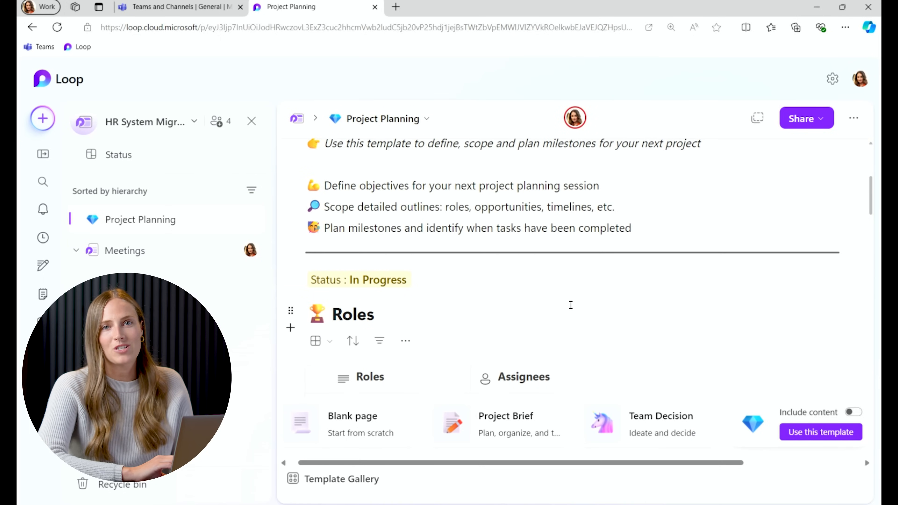
scroll(571, 305, "down", 6)
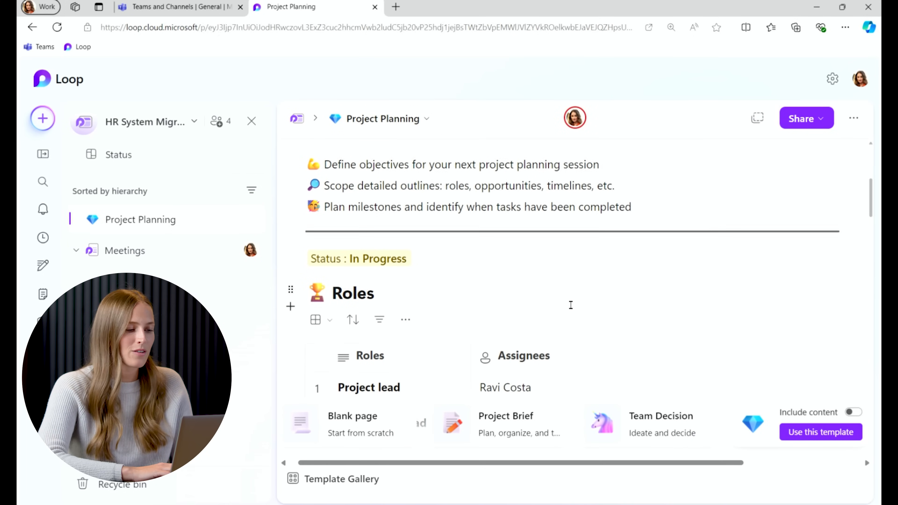
scroll(571, 308, "down", 8)
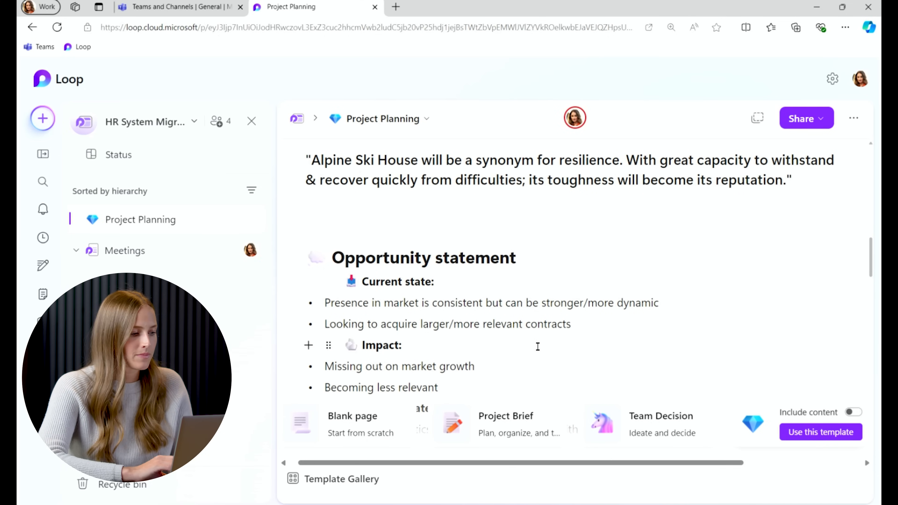
left_click(43, 118)
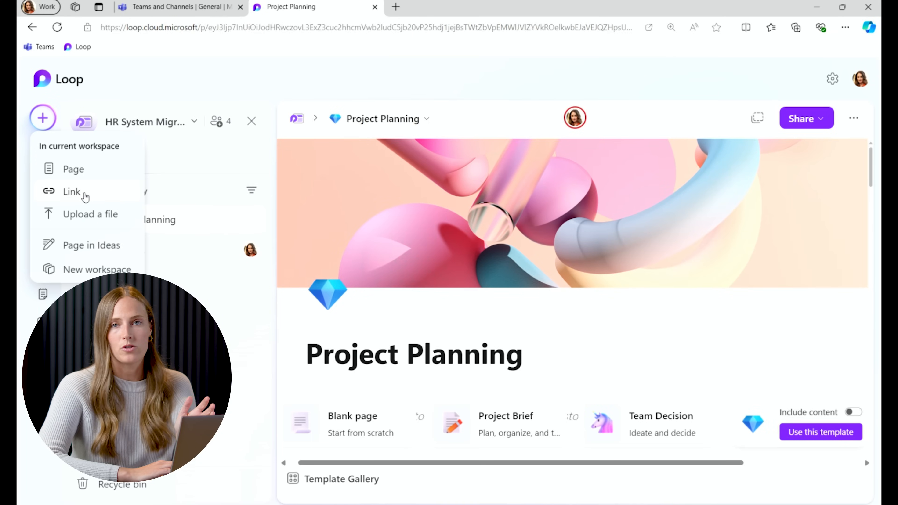
left_click(71, 191)
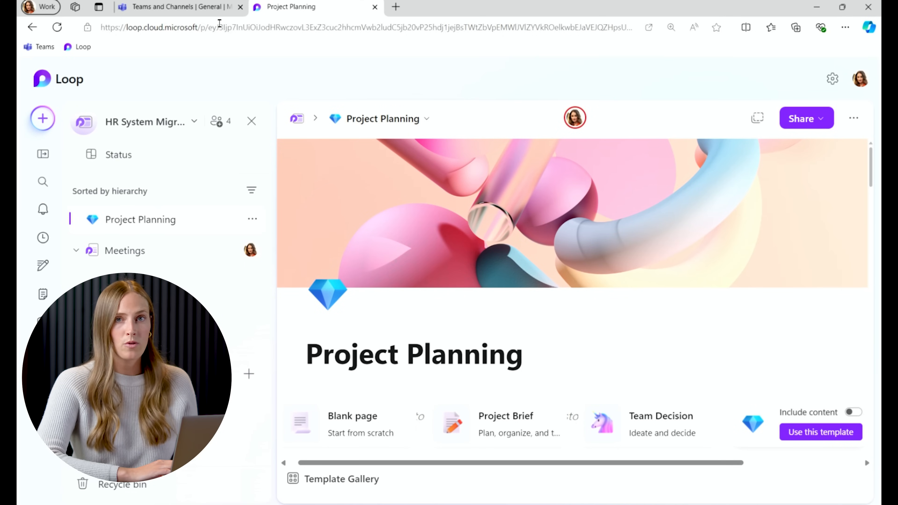
- Copy the Loop page's address and, in Teams, add it to the All channel as a Website tab named "Loop"
left_click(219, 27)
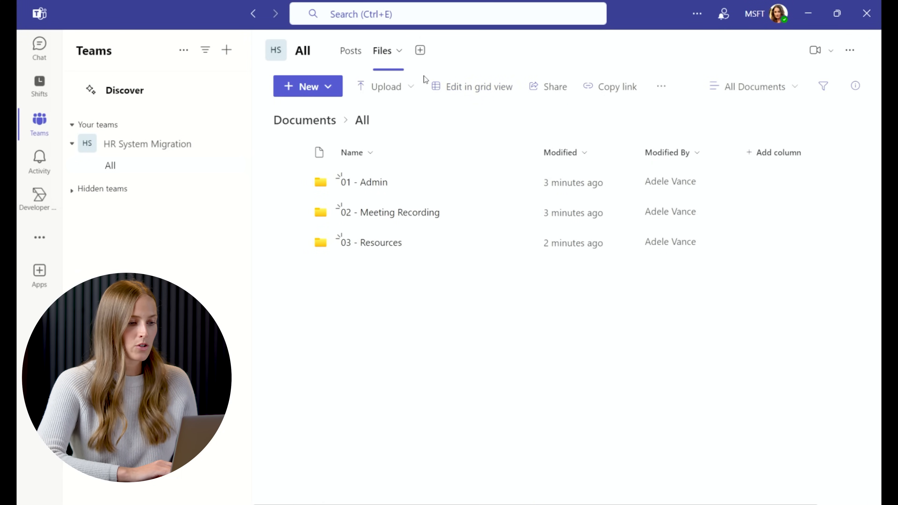
left_click(420, 48)
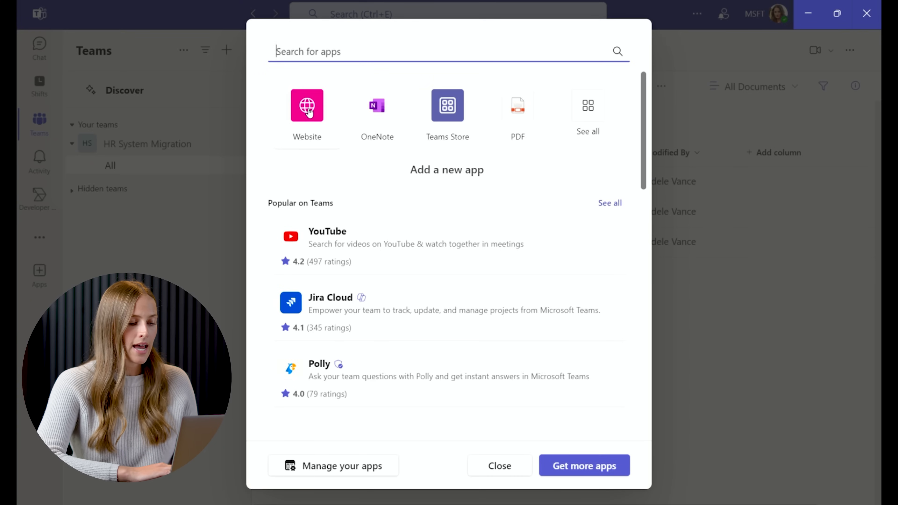
left_click(307, 109)
double_click(317, 171)
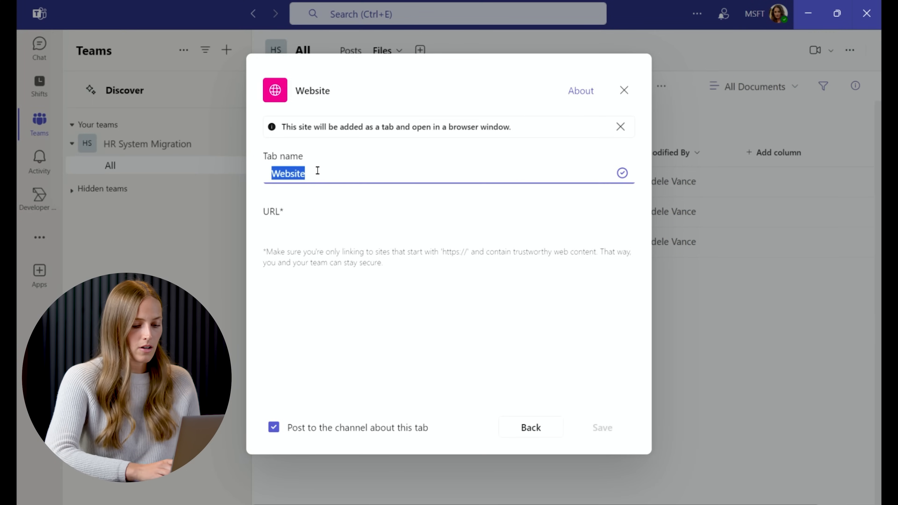
type("Loop")
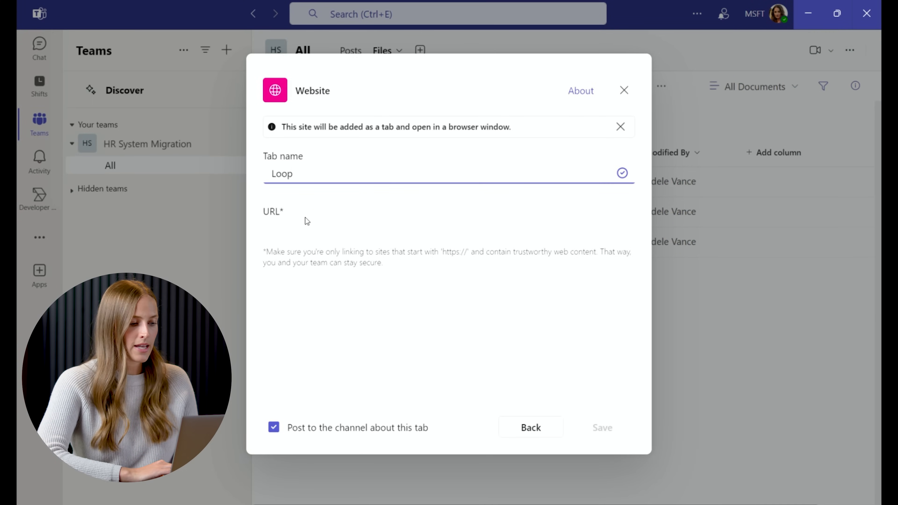
left_click(306, 222)
key("ctrl+v")
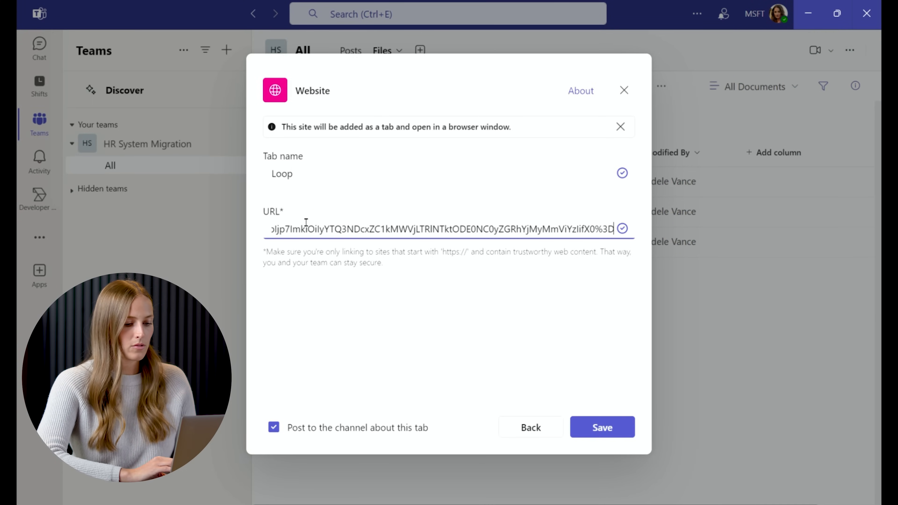
left_click(601, 428)
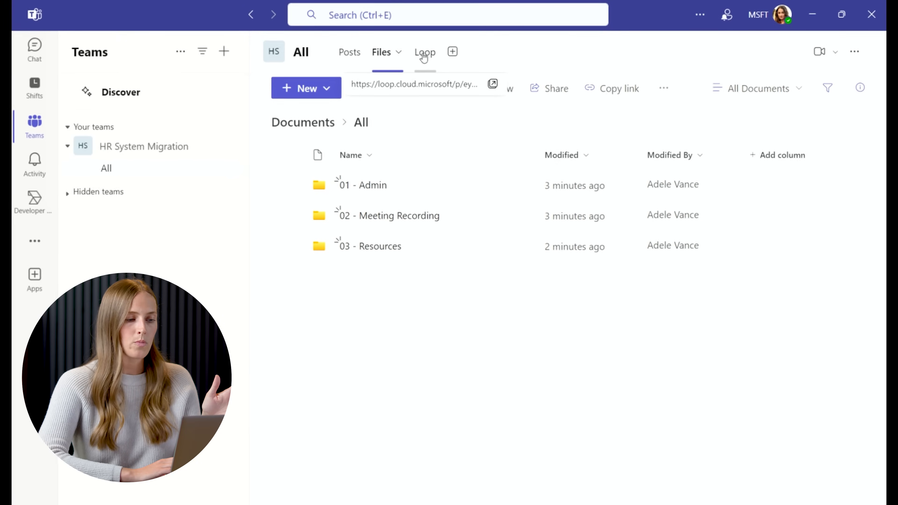
- Open the workspace through the channel's Loop tab and enter "Agenda:" with the bullet "Decide on date" on the 02.15.25 page
left_click(424, 56)
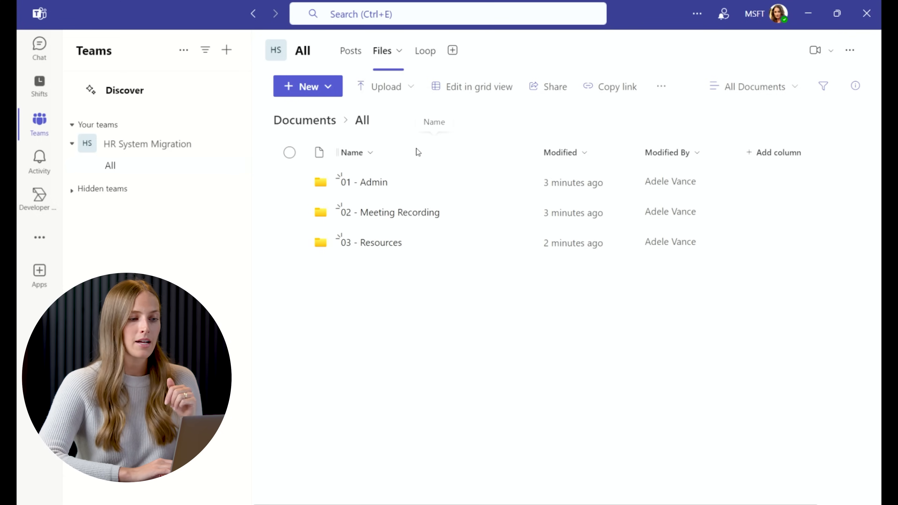
left_click(426, 51)
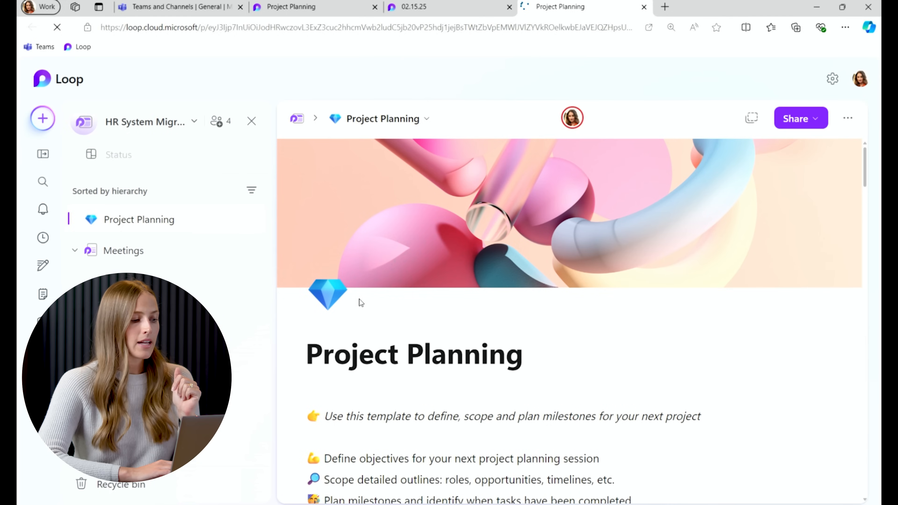
left_click(195, 286)
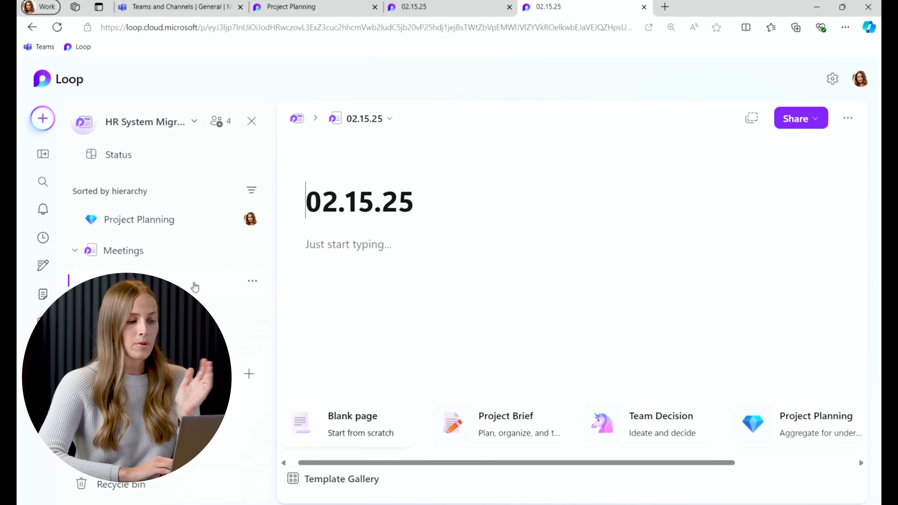
left_click(424, 304)
type("Agen")
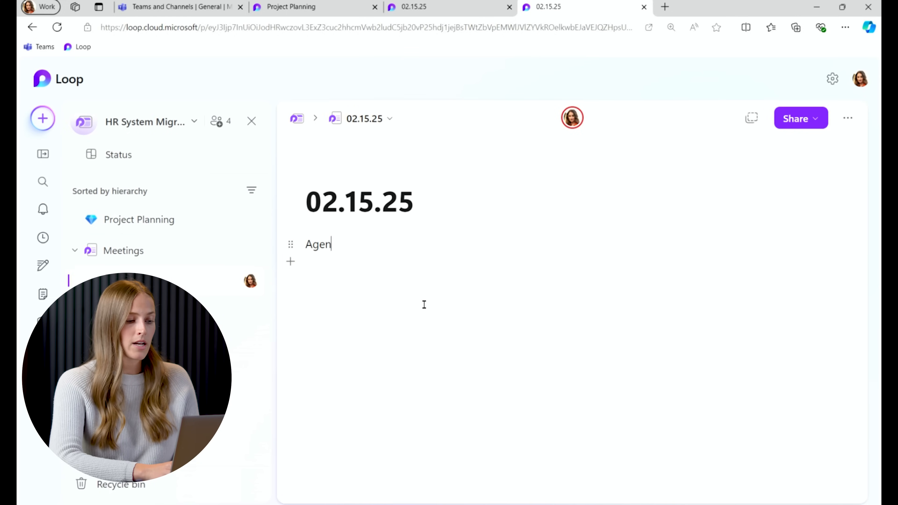
type("da :")
key("Return")
type("- ")
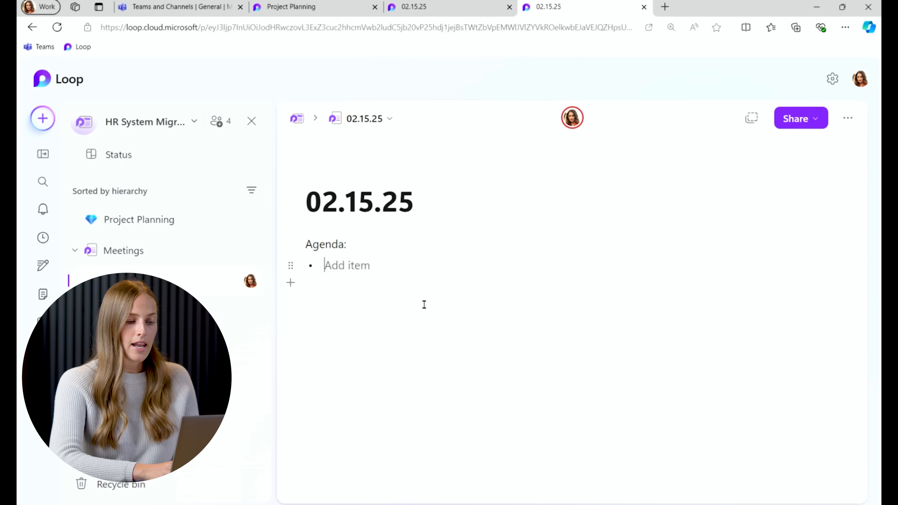
type("Decide on date")
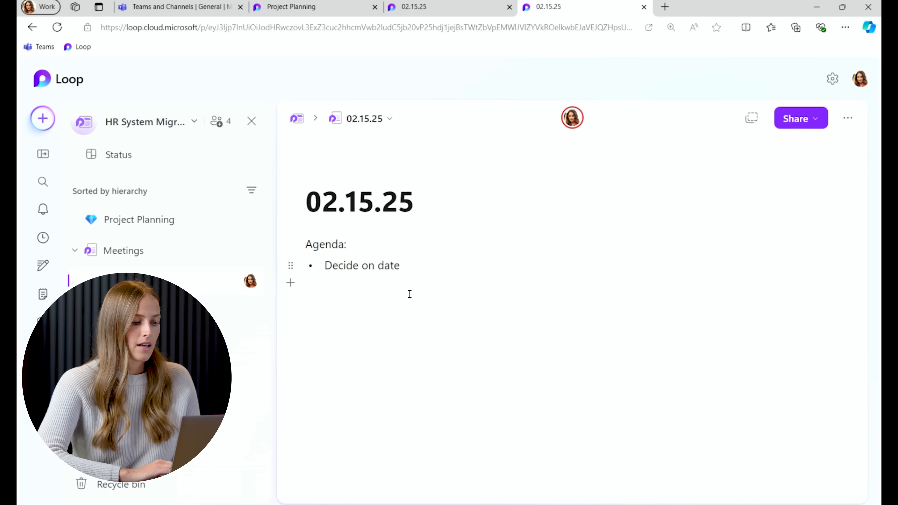
- Format the "Agenda:" line as a heading and start a new line below "Decide on date"
right_click(331, 245)
left_click(462, 170)
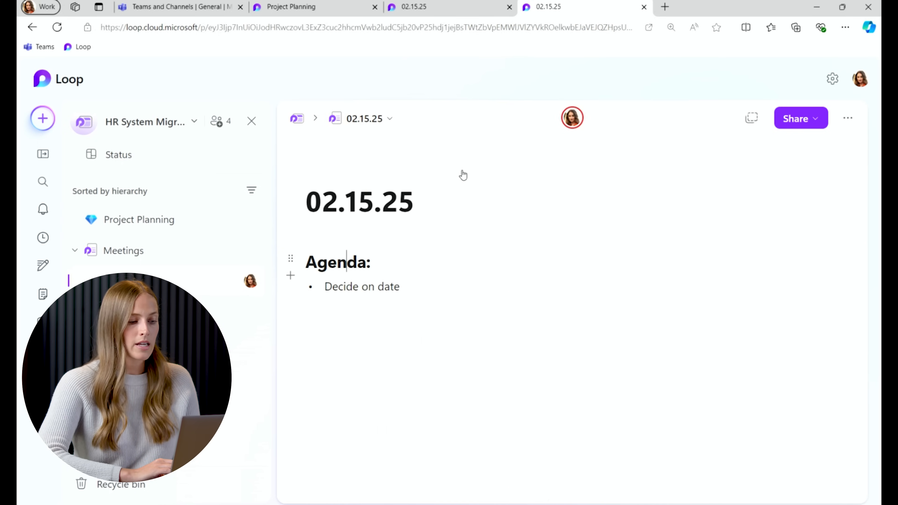
left_click(421, 285)
key("Return")
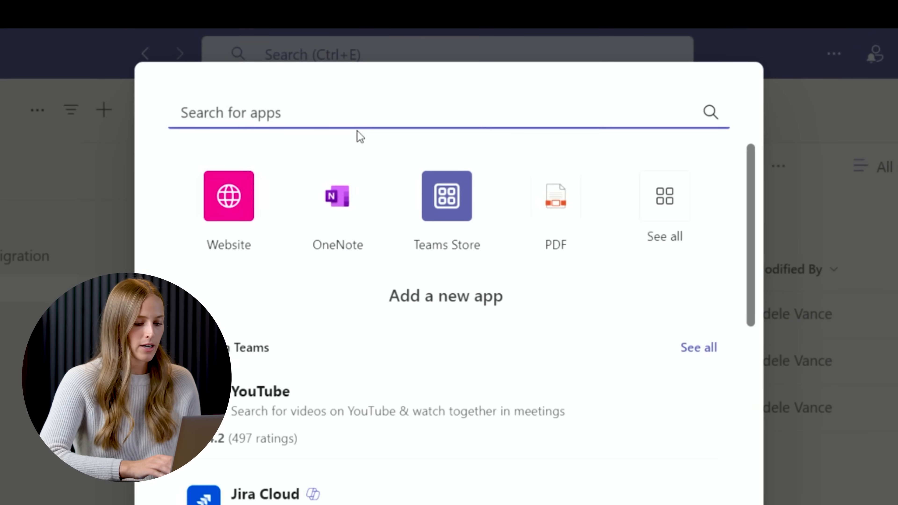
- In Teams, add a Planner tab to the All channel with a new plan named "Planner"
type("plann")
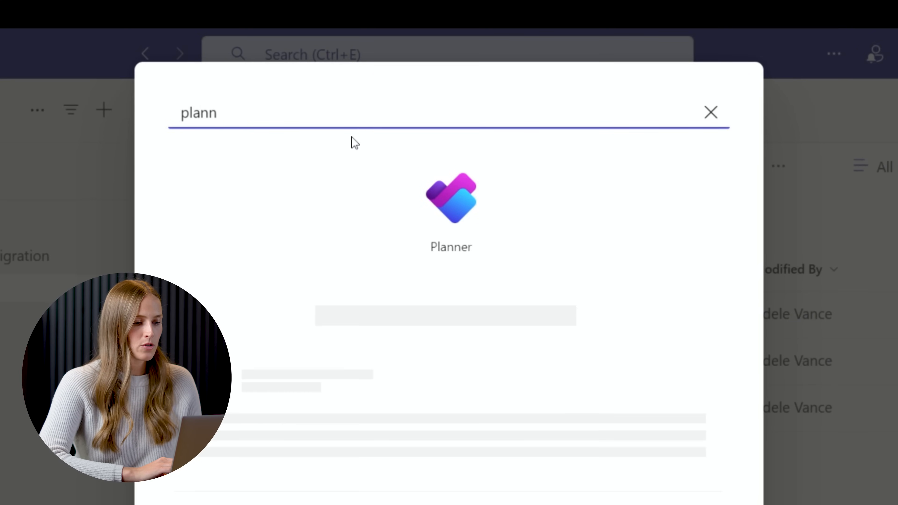
left_click(445, 208)
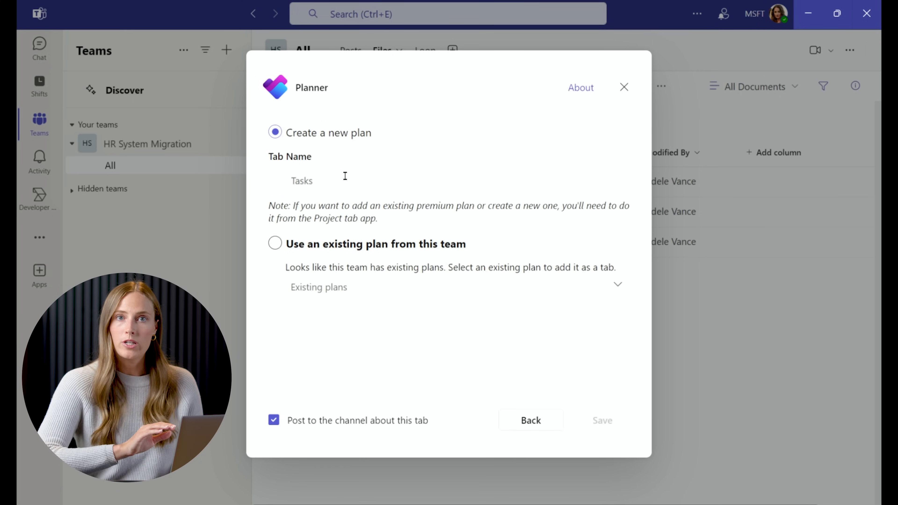
left_click(330, 181)
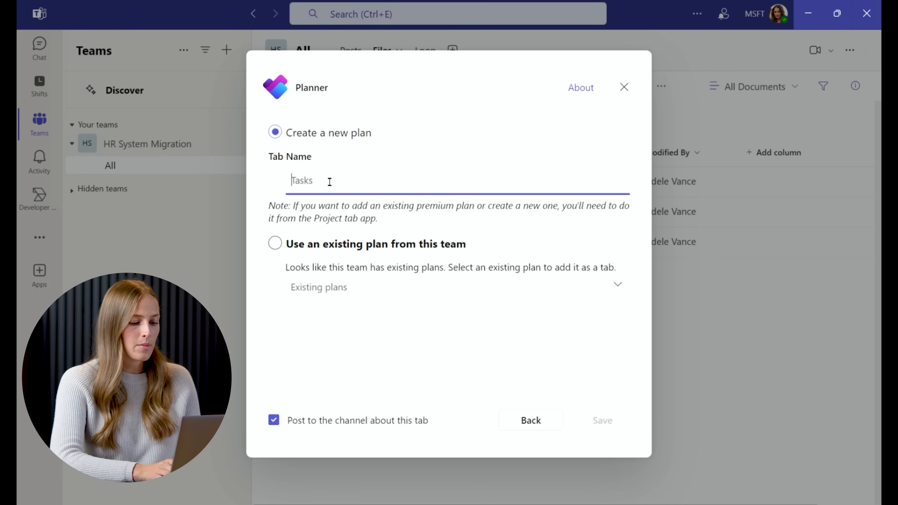
type("Planner")
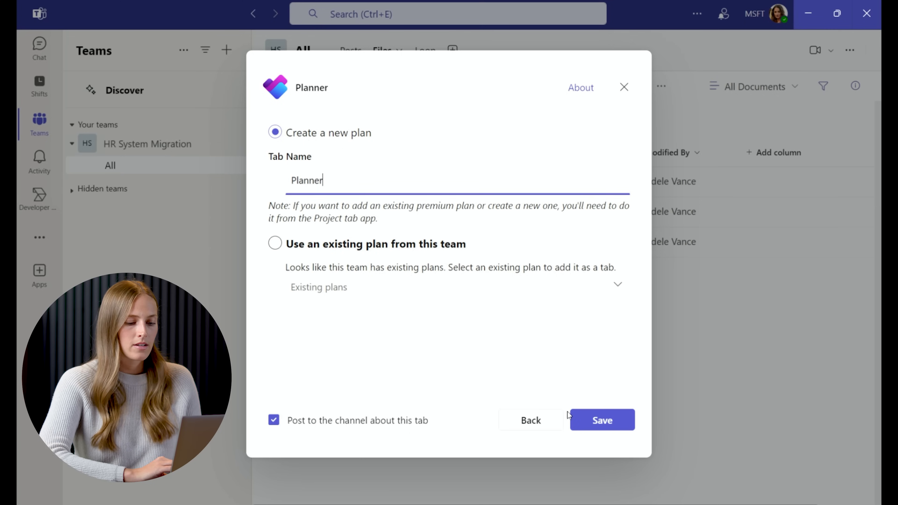
left_click(573, 416)
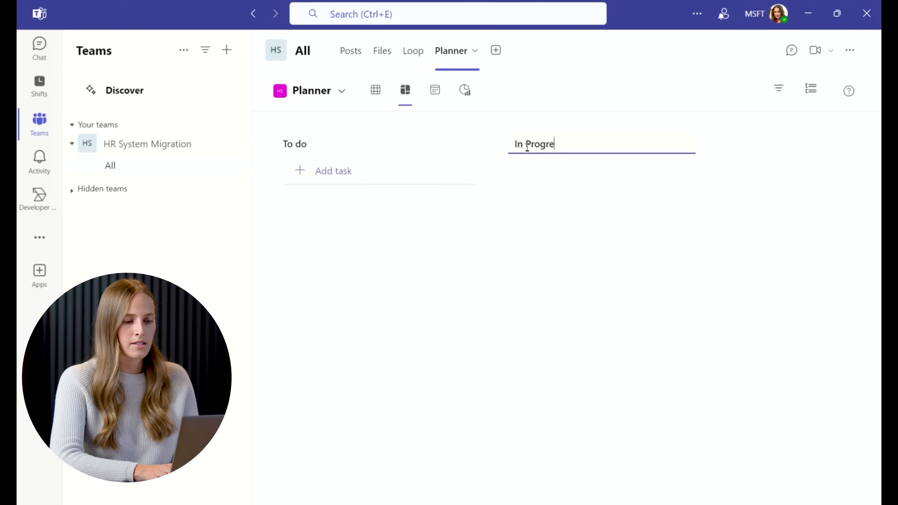
- Add the buckets "In Progress" and "Done" to the plan's board after To do
type("ss")
key("Return")
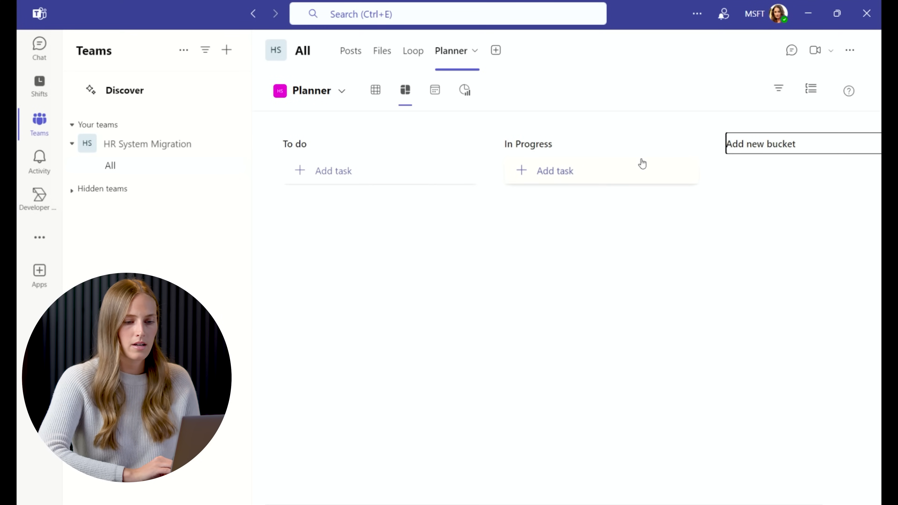
left_click(749, 145)
type("Done")
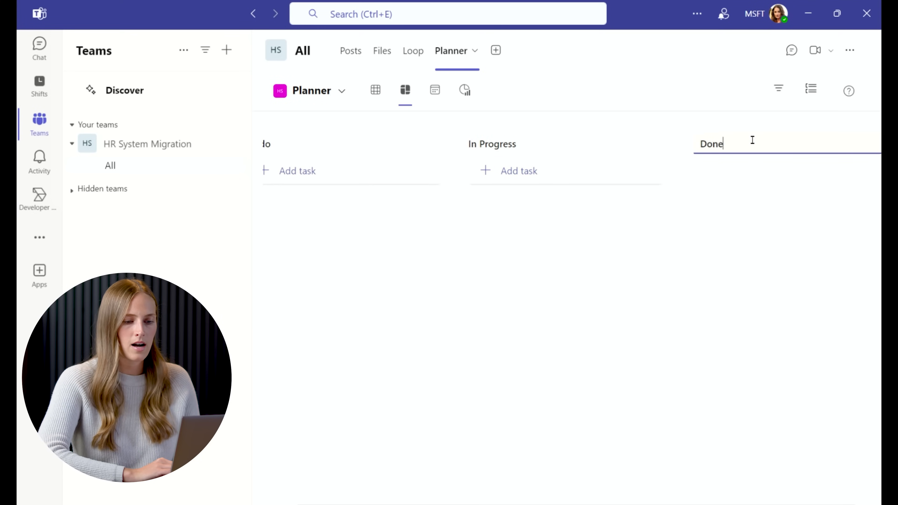
key("Return")
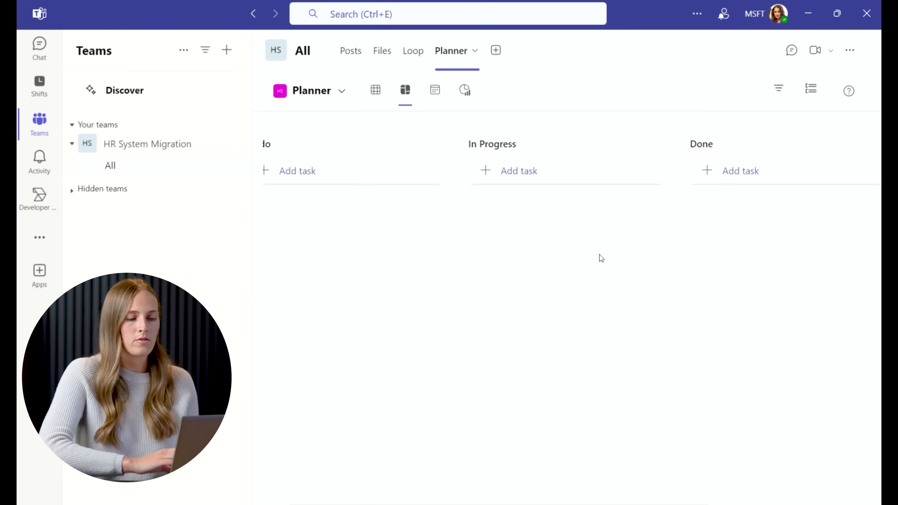
scroll(602, 259, "left", 1)
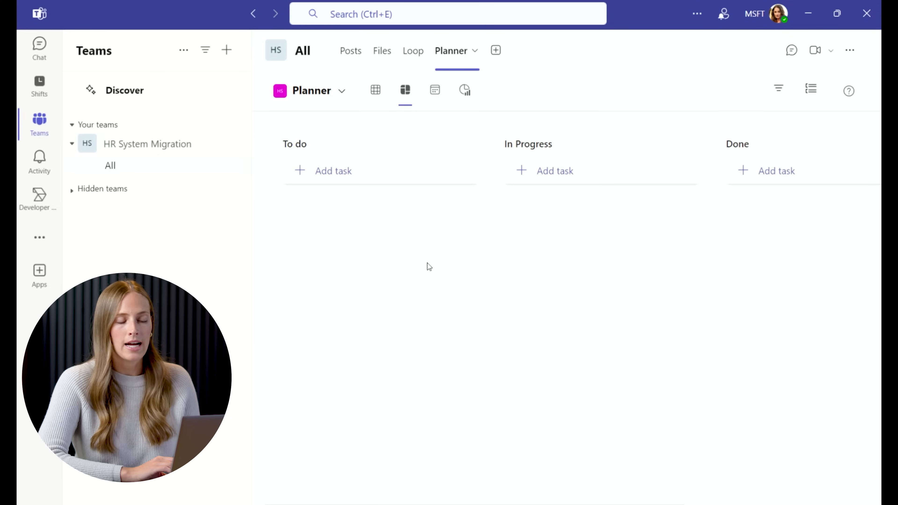
- Add a "Create agenda" task under To do, due 10/30 and assigned to the chosen team member, and move it to In Progress
left_click(333, 179)
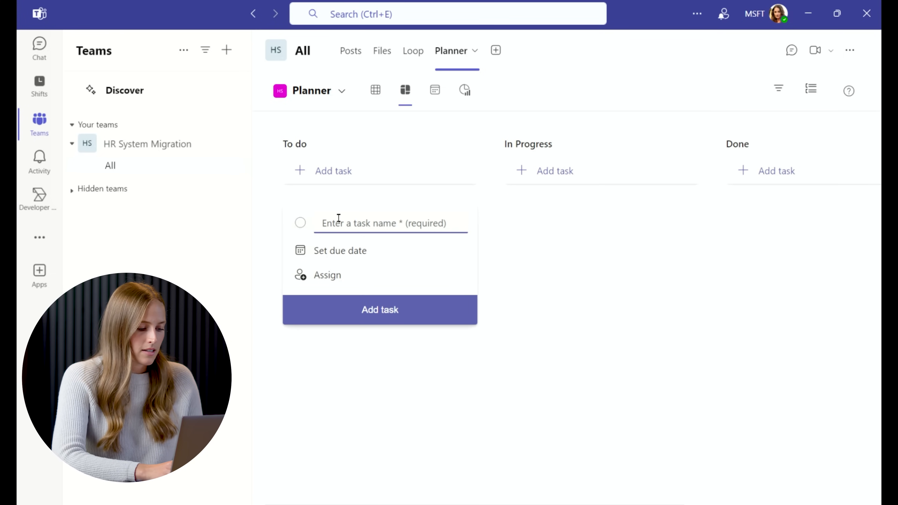
type("Create agenda")
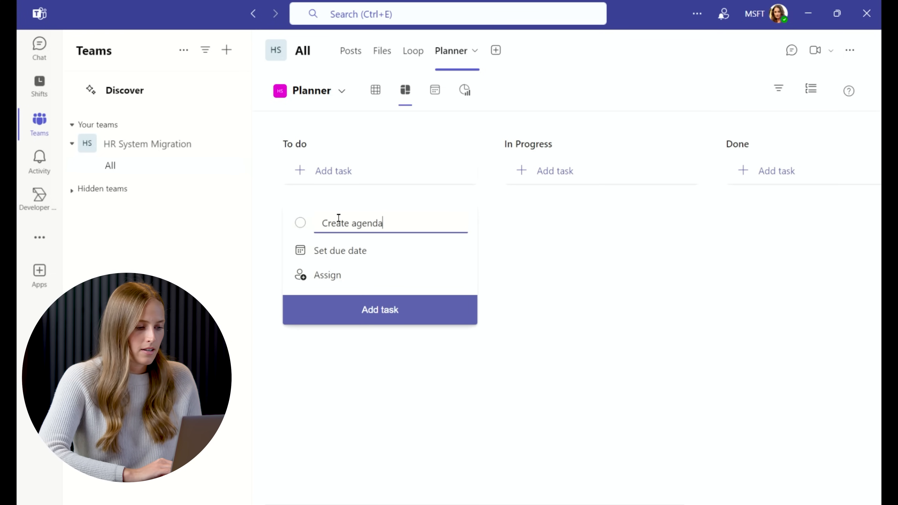
left_click(332, 277)
type("li")
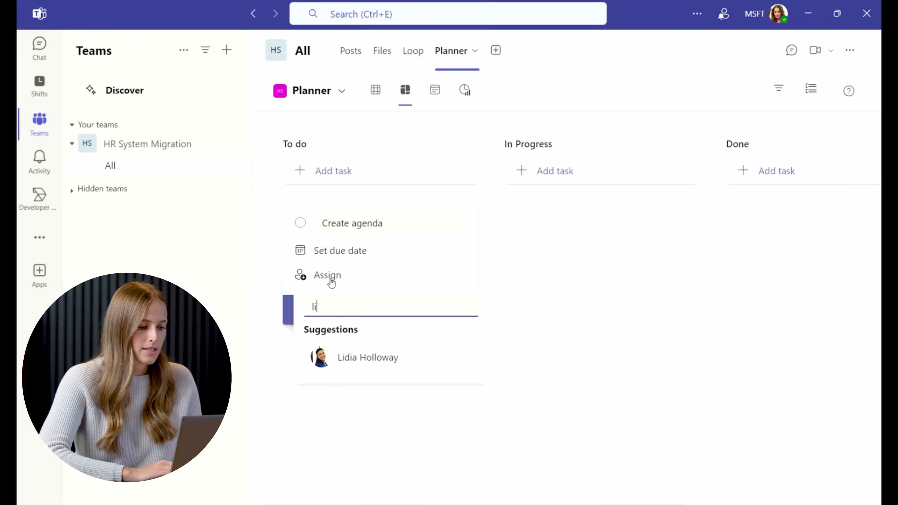
left_click(340, 359)
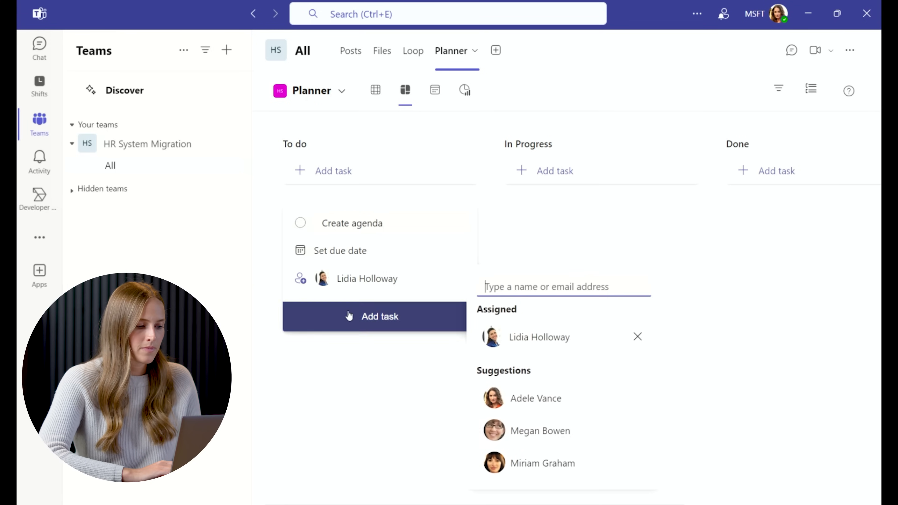
left_click(330, 252)
left_click(373, 396)
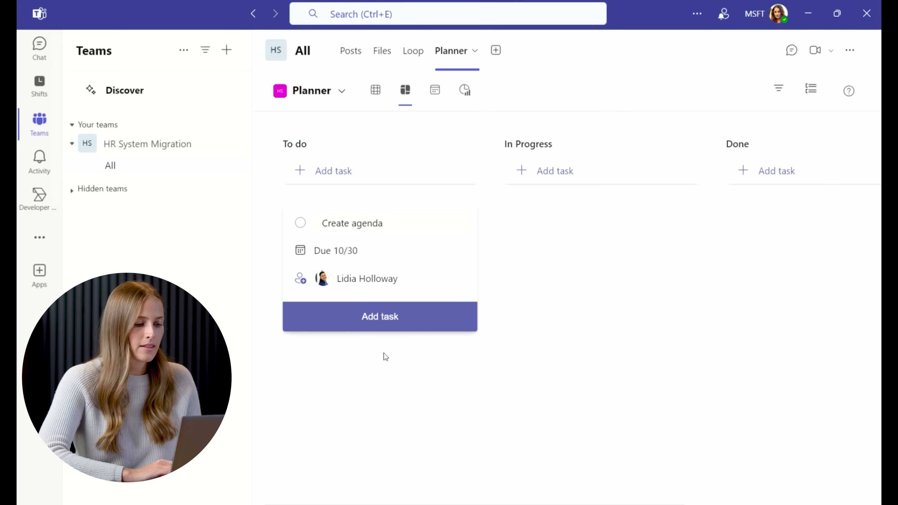
left_click(379, 321)
left_click(529, 305)
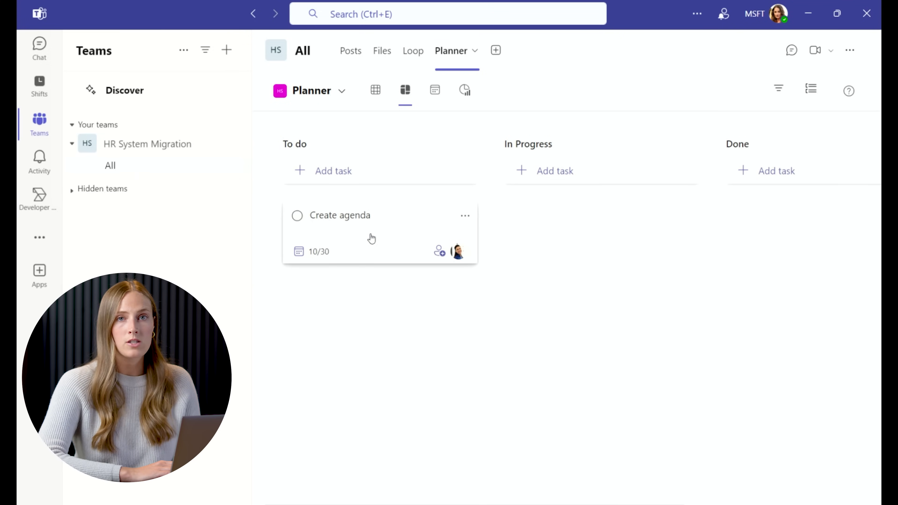
left_click_drag(369, 235, 559, 233)
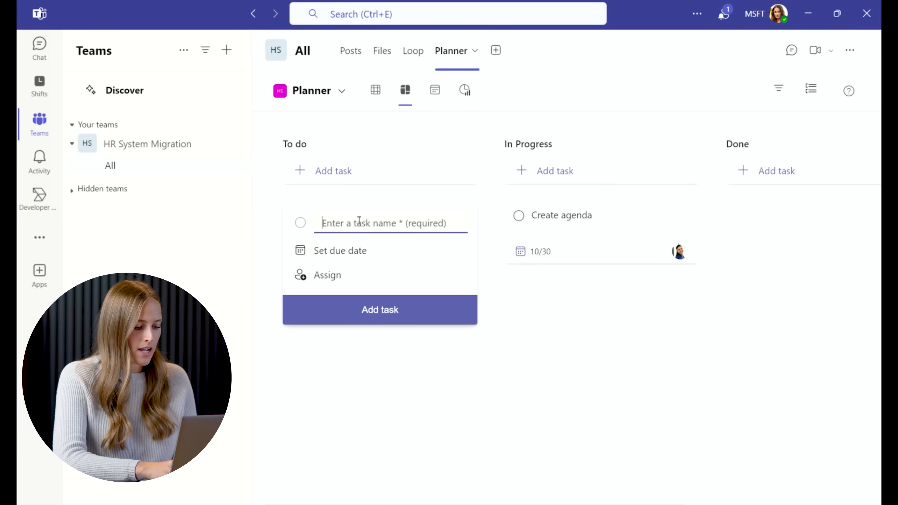
- Add the task "Schedule a meeting before the company townhall" under To do, assigned to yourself and due 10/31
type("S")
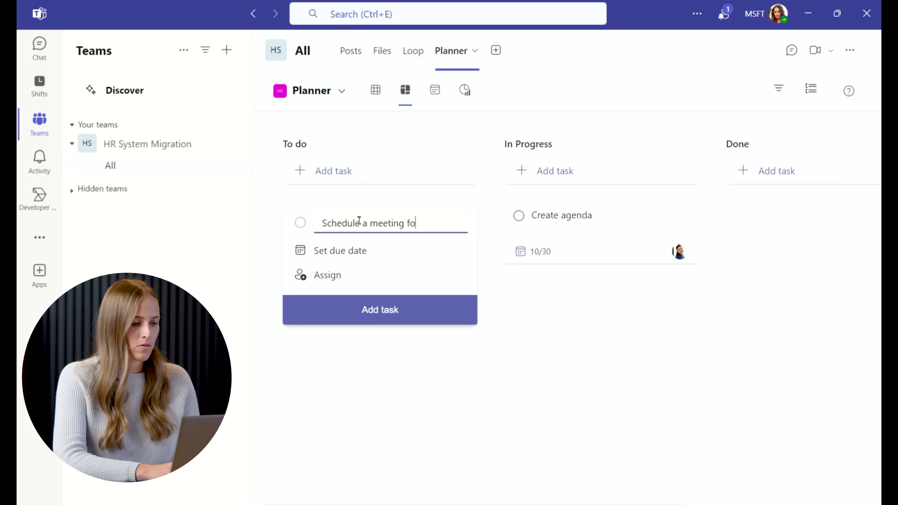
type("chedule a meeting before the ")
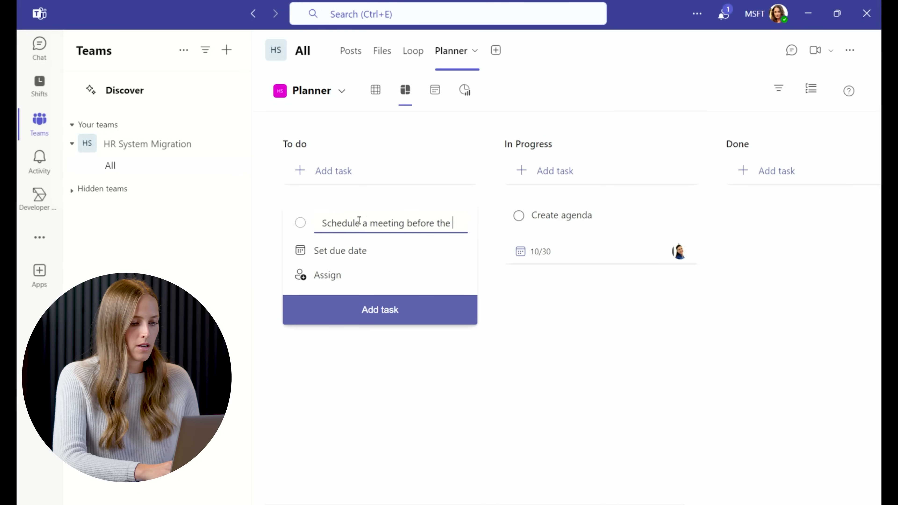
type("company townhall")
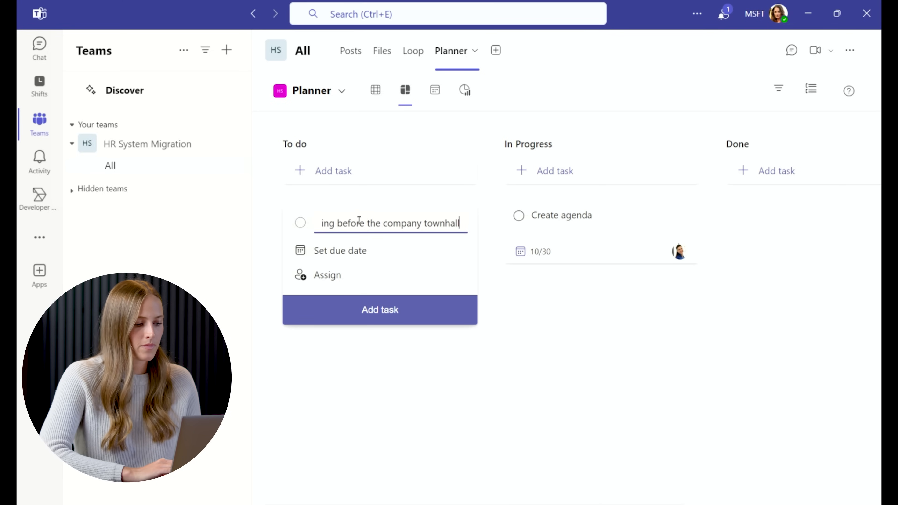
left_click(337, 282)
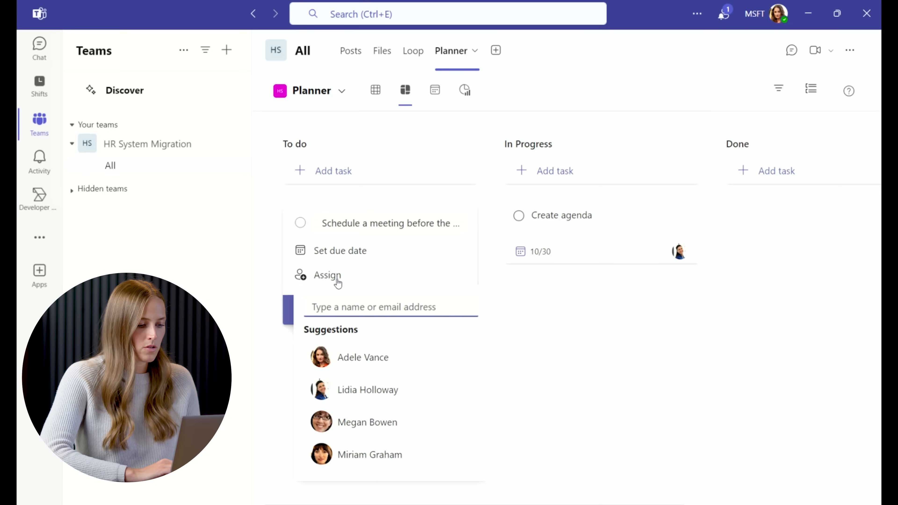
left_click(349, 355)
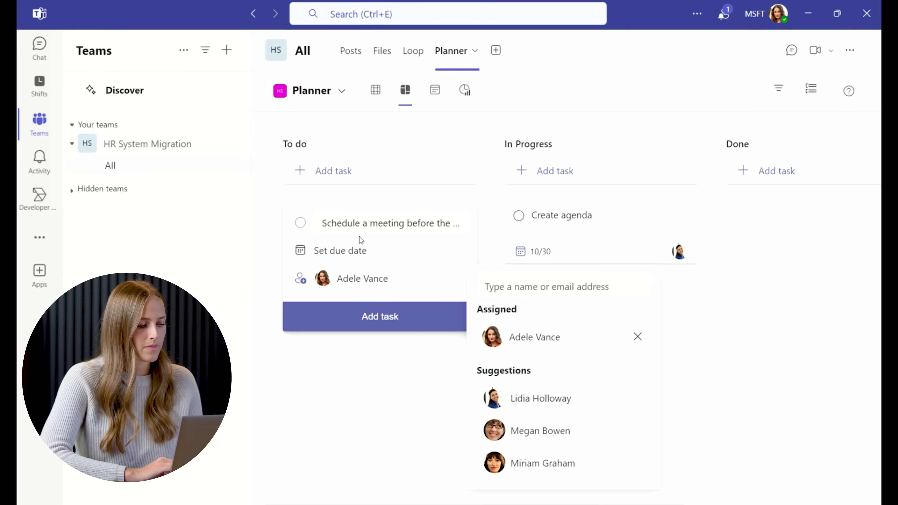
left_click(361, 312)
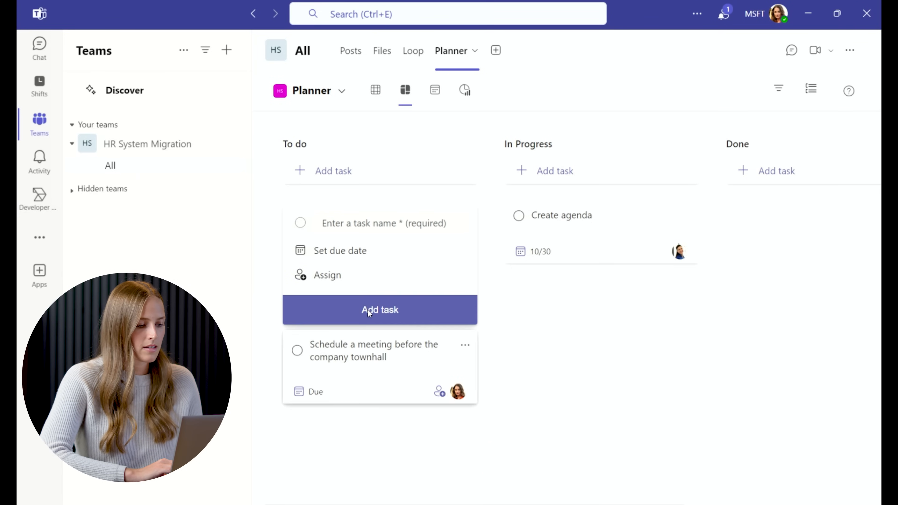
left_click(343, 355)
left_click(323, 268)
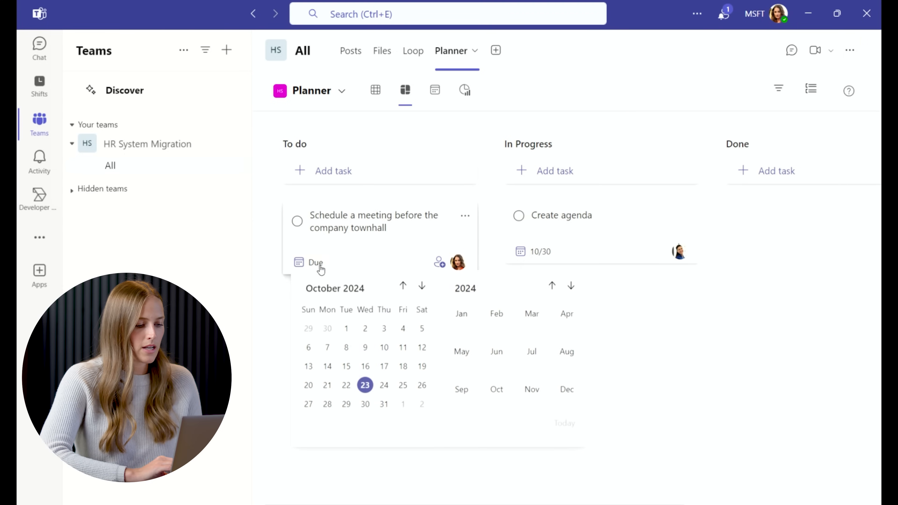
left_click(386, 405)
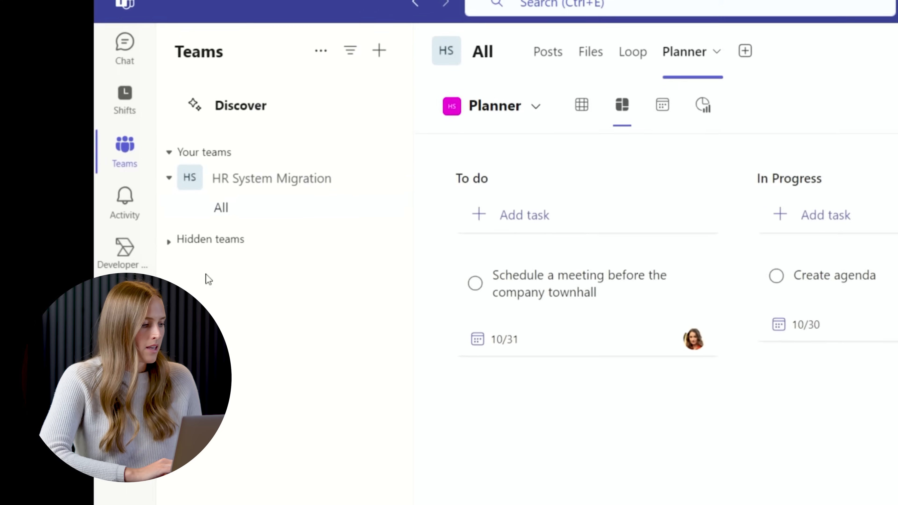
- Open the Planner app within Teams and examine the details of the tasks assigned to you
left_click(125, 302)
left_click(225, 200)
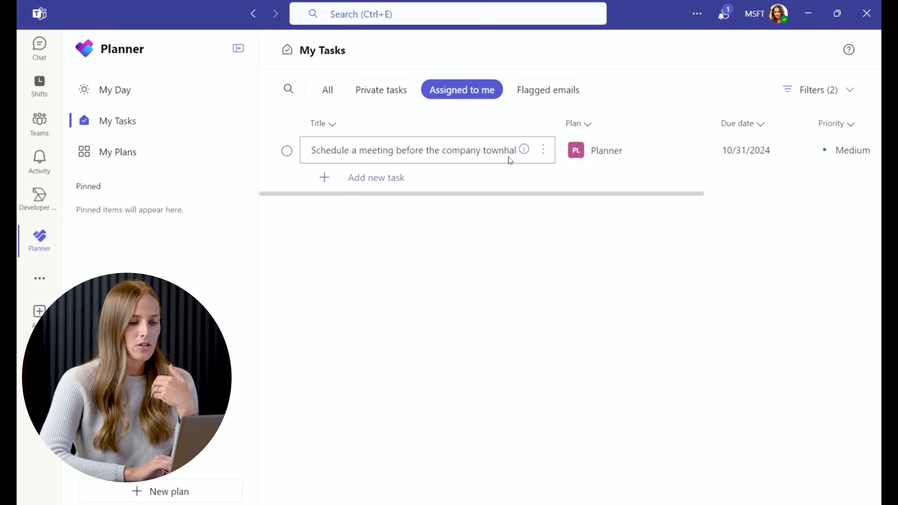
scroll(652, 141, "right", 5)
scroll(653, 142, "left", 5)
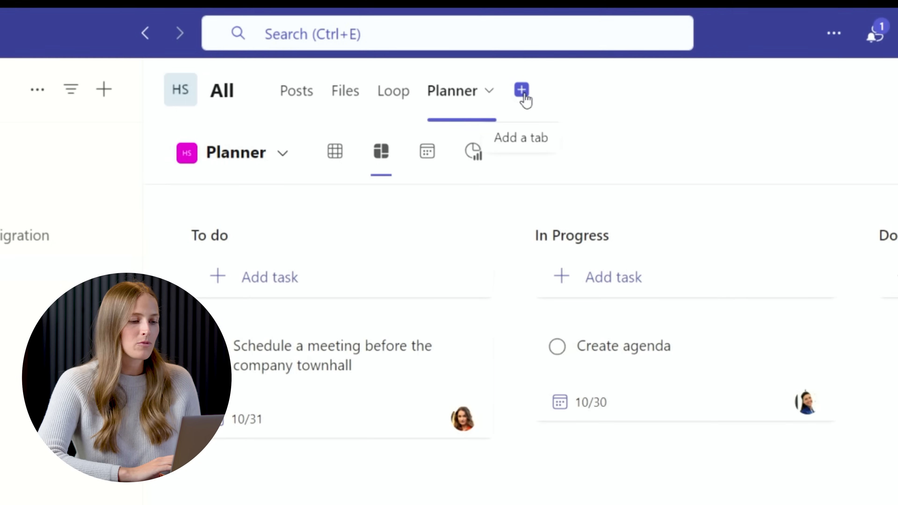
- Add a Whiteboard tab with the default name to the All channel and place a light yellow sticky note on its canvas
left_click(523, 95)
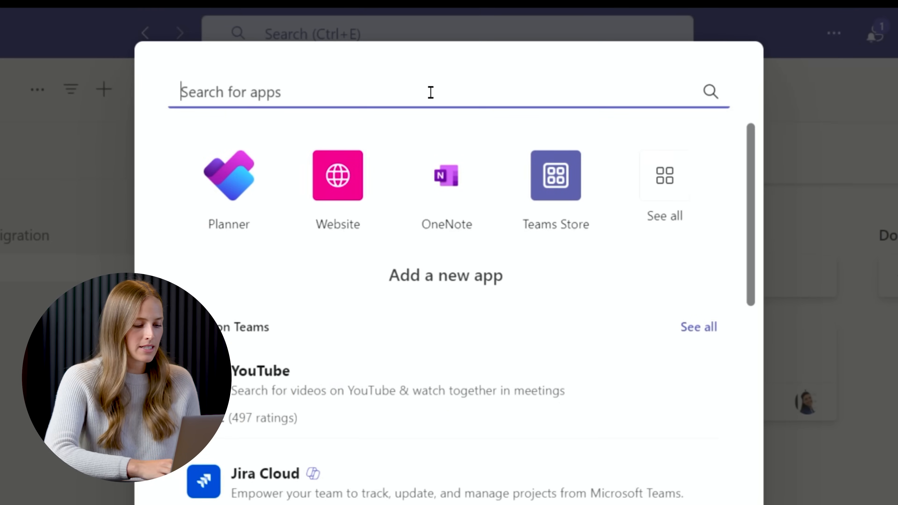
type("white")
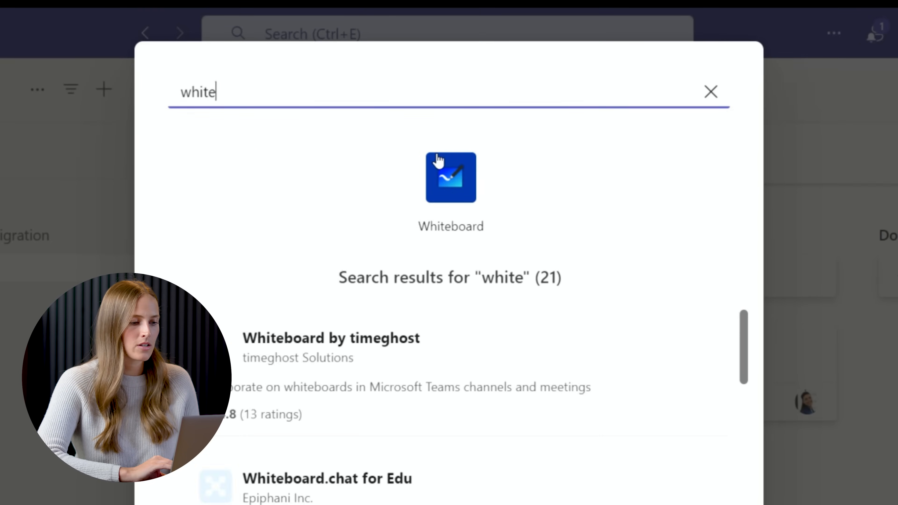
left_click(441, 167)
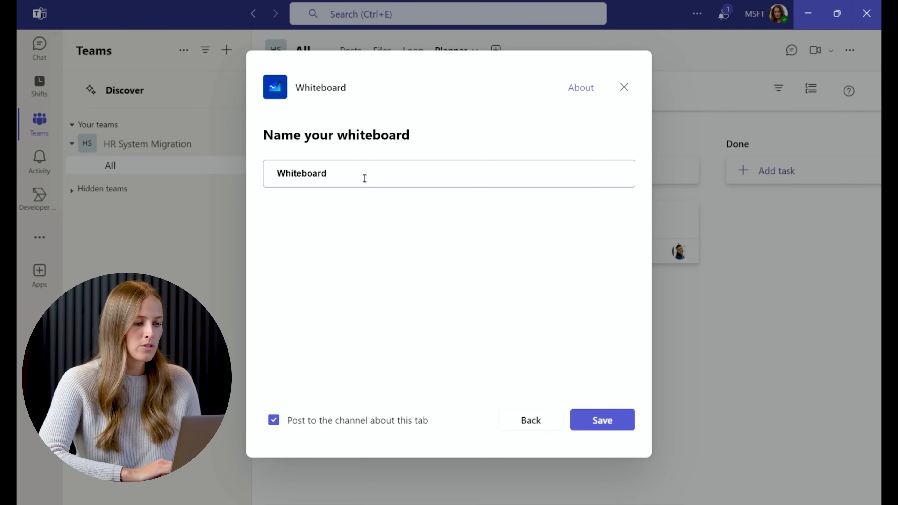
double_click(314, 177)
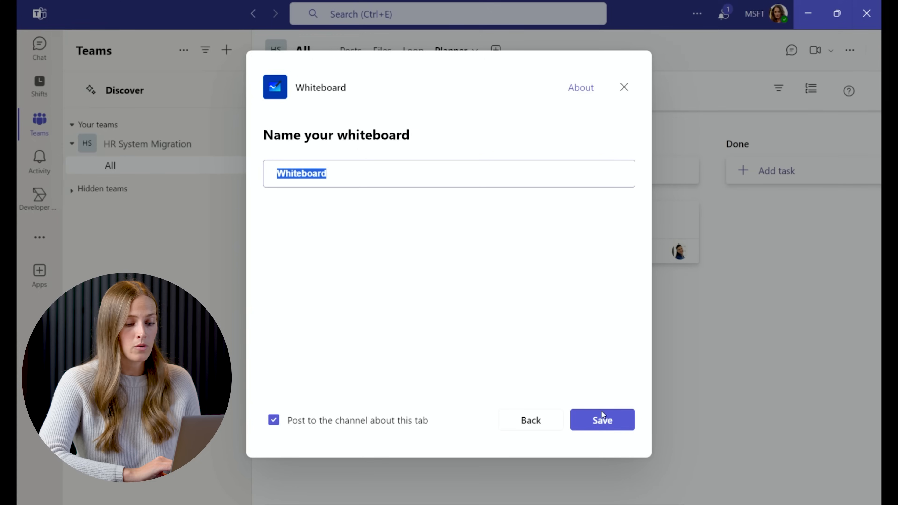
left_click(604, 426)
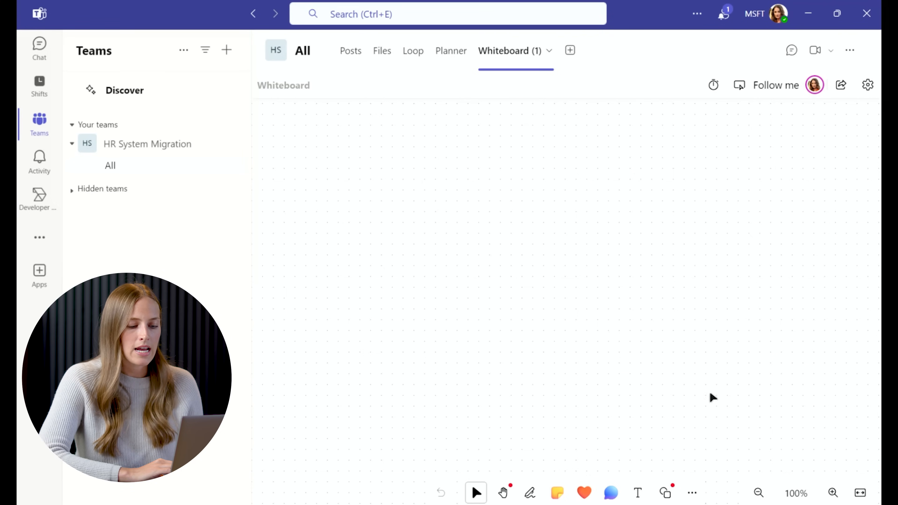
left_click(557, 493)
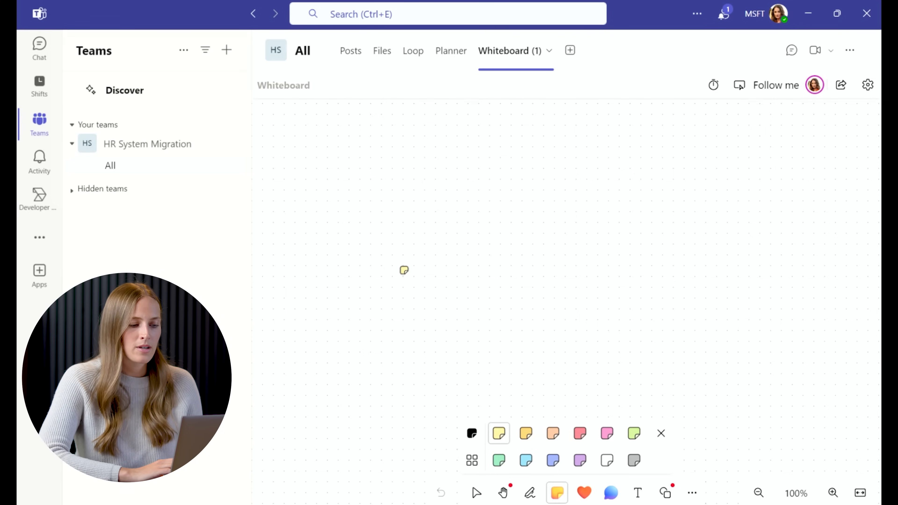
left_click(401, 269)
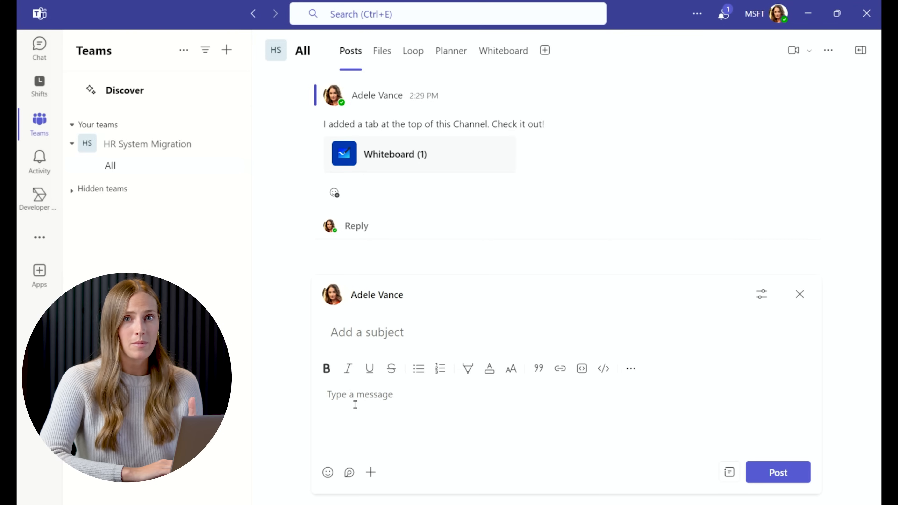
- Search the actions and apps of a new channel post for "poll" and add the Polls app
left_click(371, 472)
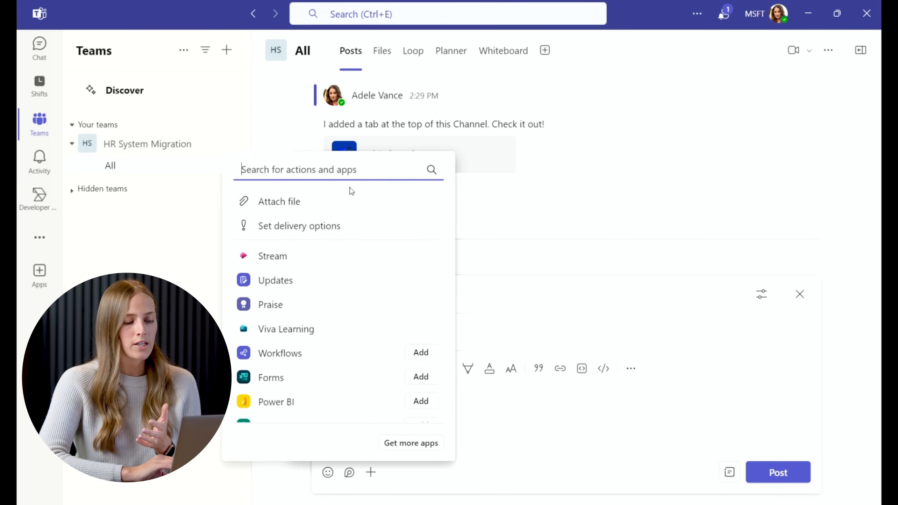
left_click(514, 413)
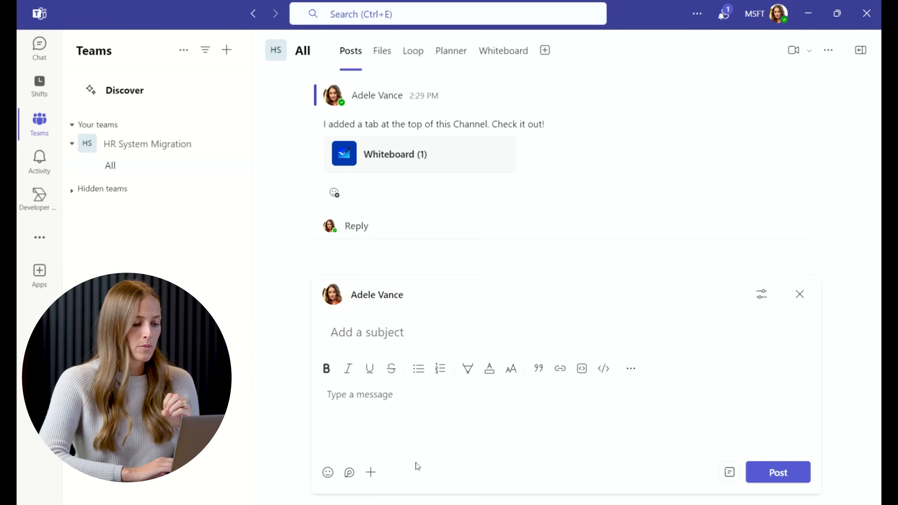
left_click(372, 472)
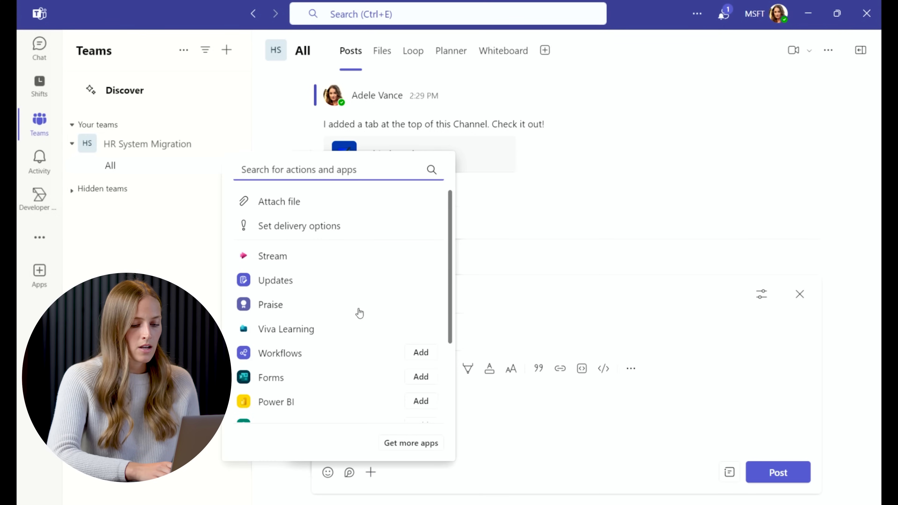
type("poll")
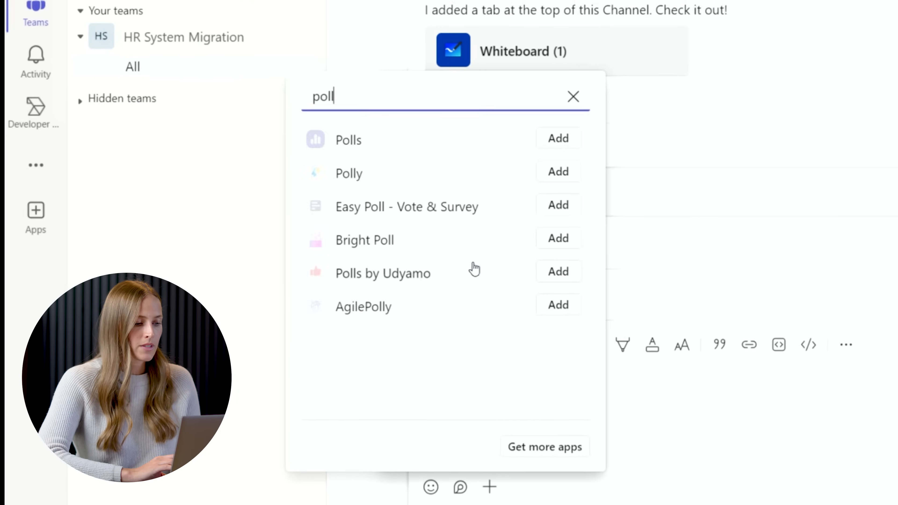
left_click(560, 141)
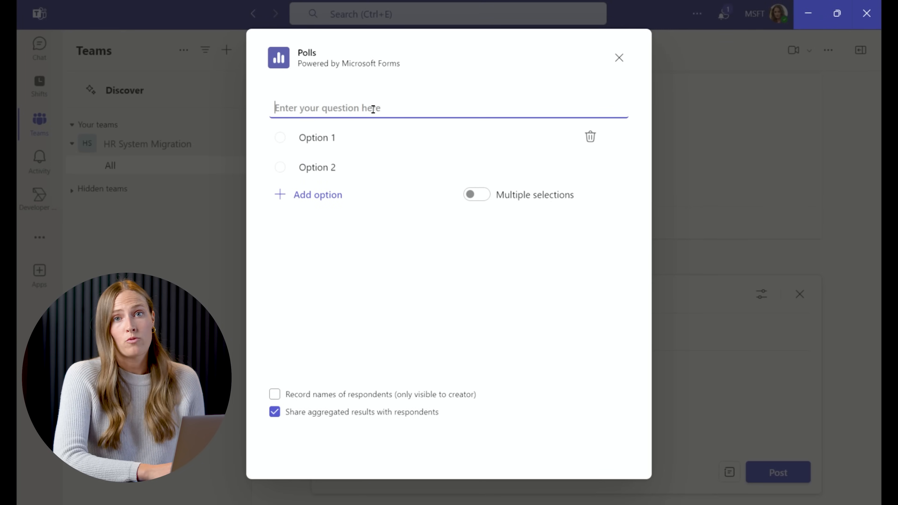
- Enter "What division should we roll out to first?" as the poll question
type("Wh")
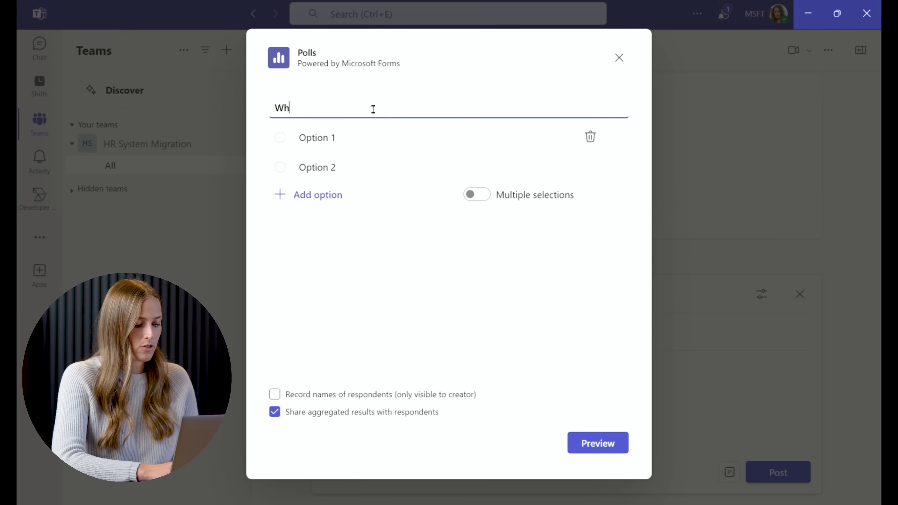
type("at ")
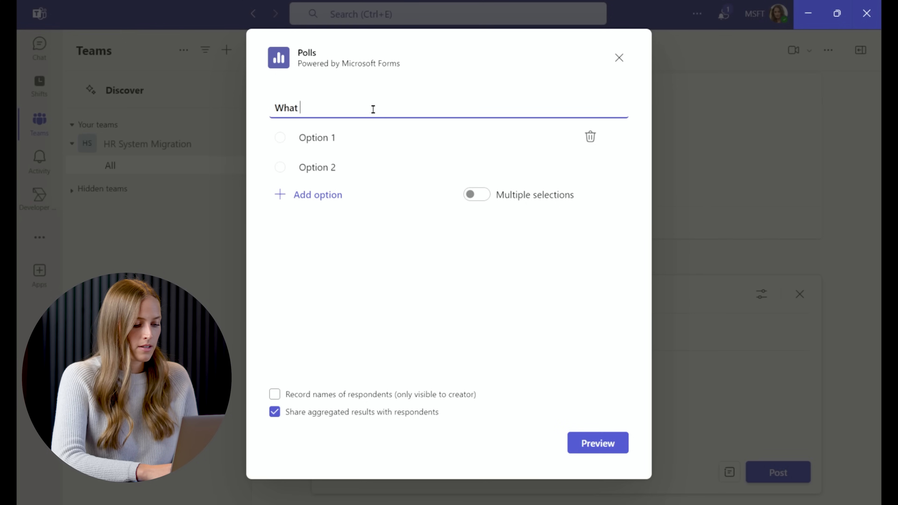
type("division should we ")
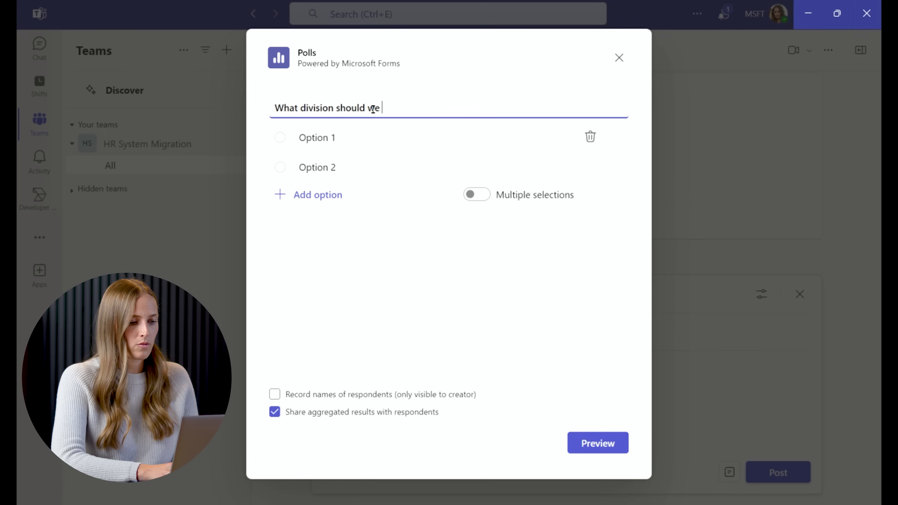
type("roll out to first")
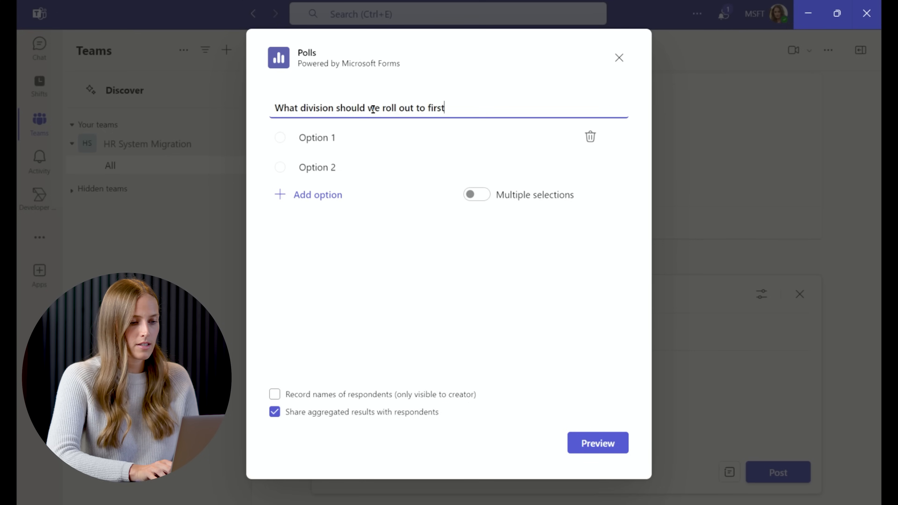
type("?")
- Set the poll's two answer options to "IT" and "Marketing"
left_click(355, 138)
key("ctrl+a")
key("BackSpace")
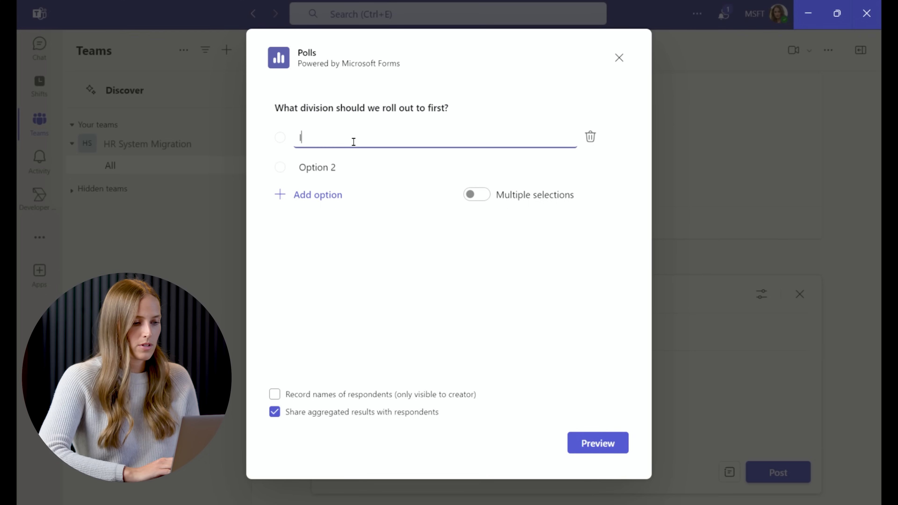
left_click(349, 163)
key("ctrl+a")
type("Marketing")
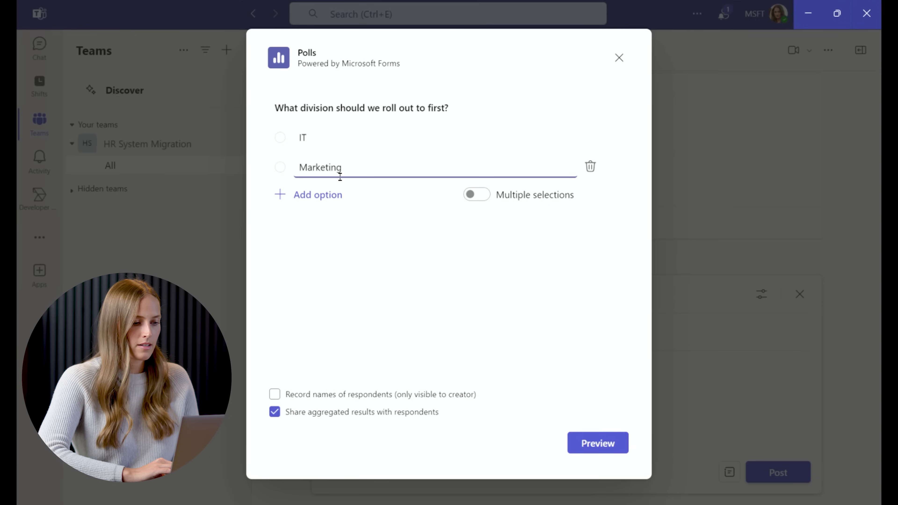
- Add two more answer options to the poll, "Executive team" and "Accounting / Finance"
left_click(329, 194)
key("ctrl+a")
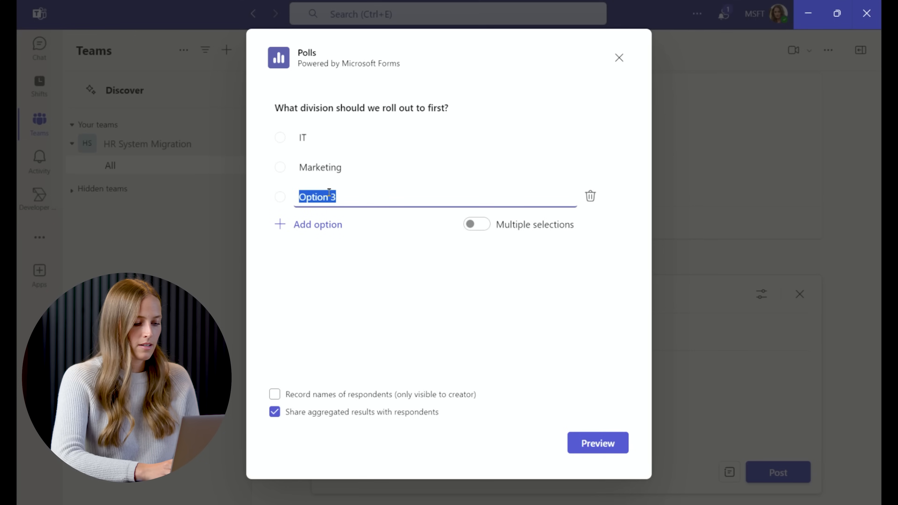
type("Executive team")
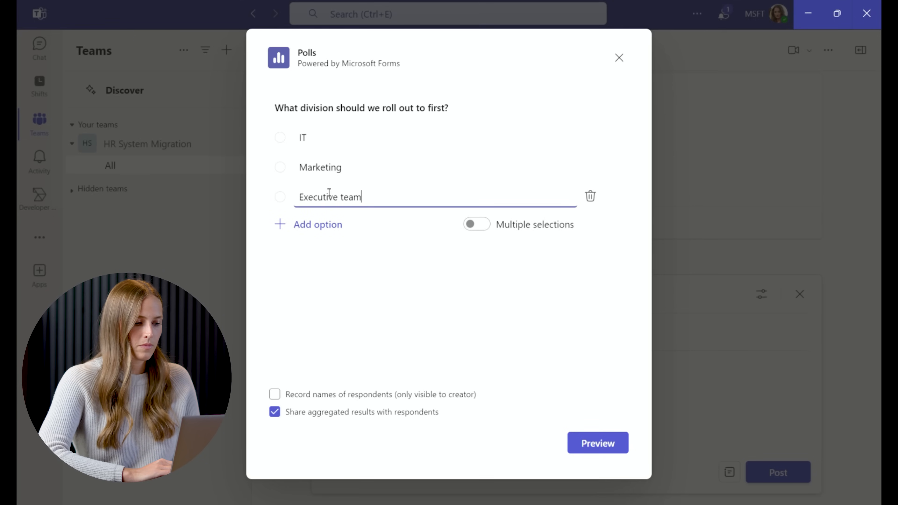
left_click(322, 225)
type("Ac")
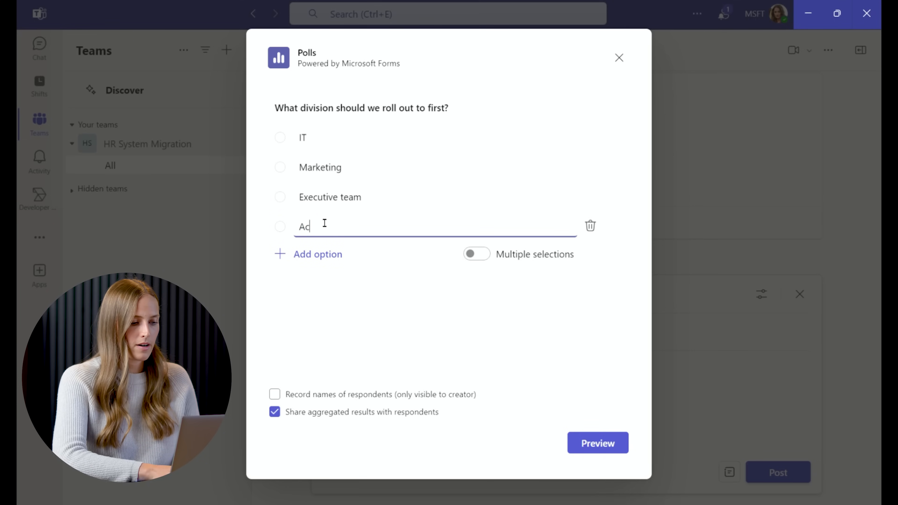
type("counting / FInancial")
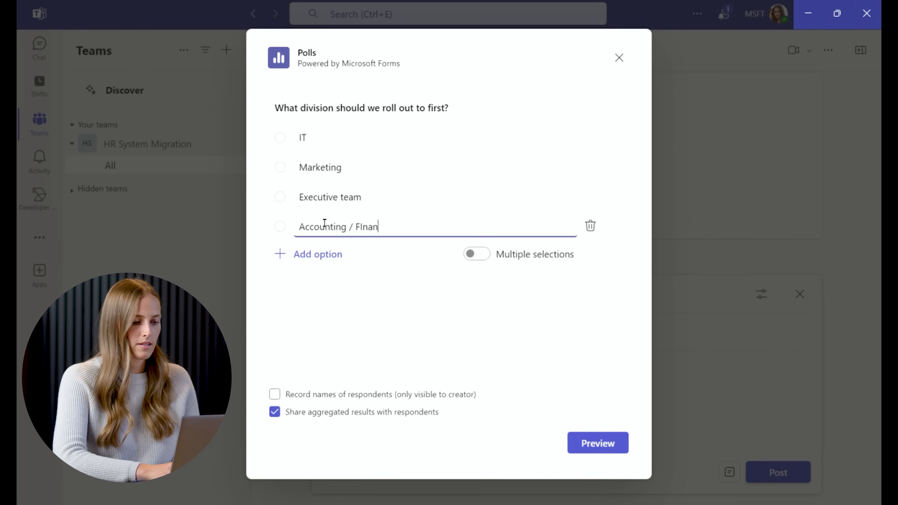
key("BackSpace")
key("BackSpace")
key("BackSpace")
key("BackSpace")
key("BackSpace")
key("BackSpace")
type("inance")
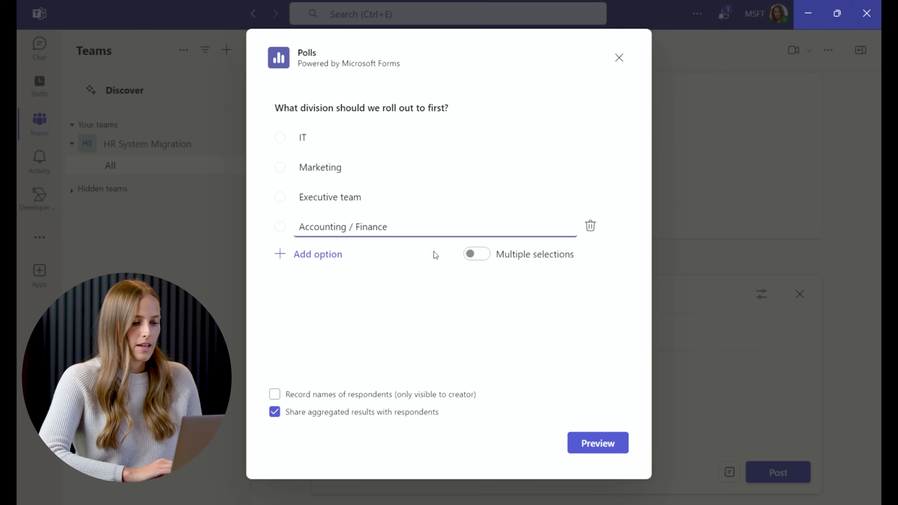
- Allow multiple selections in the poll, preview its card and send it to the All channel
left_click(475, 254)
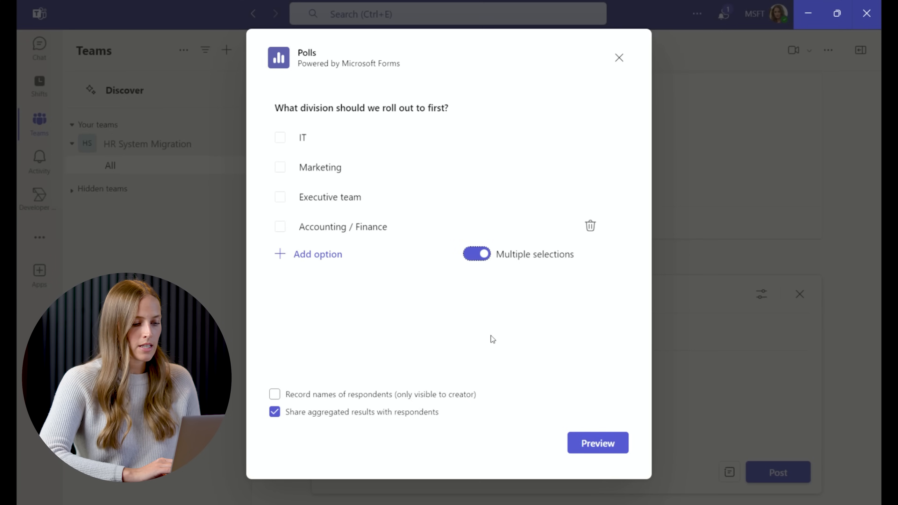
left_click(592, 444)
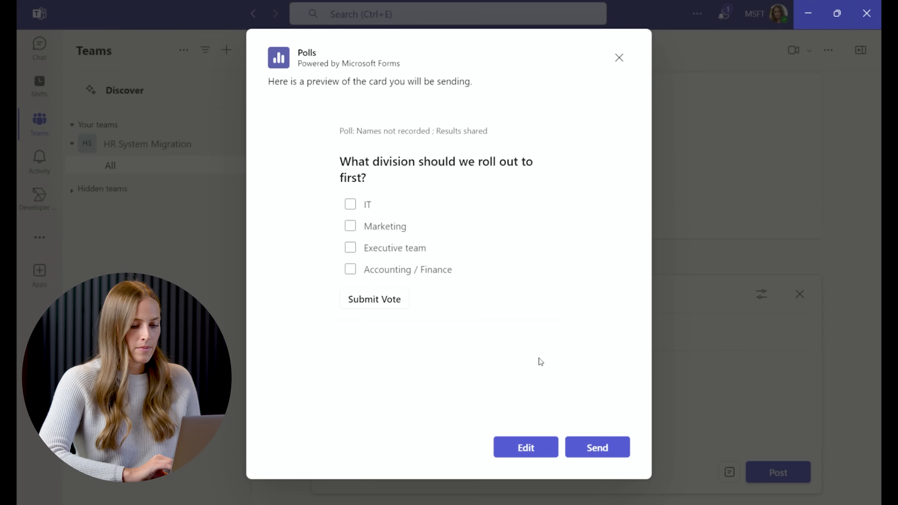
left_click(601, 446)
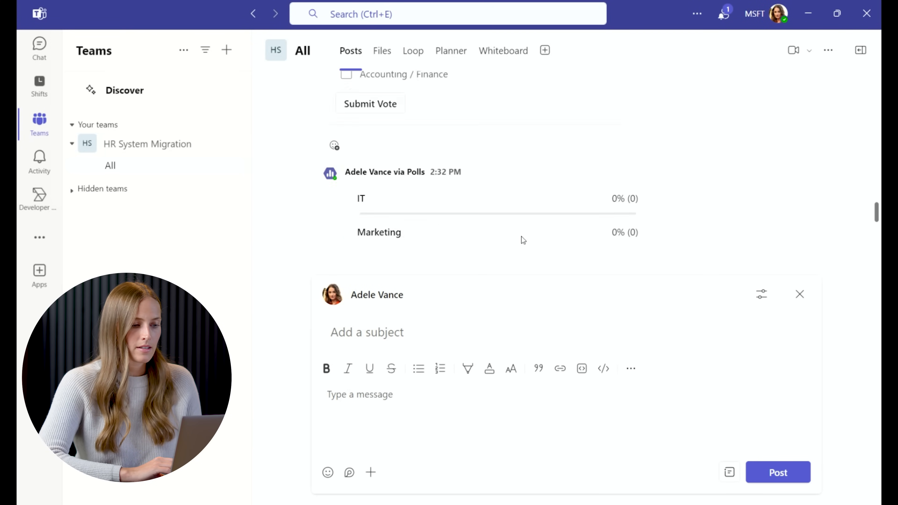
- Vote for IT and Marketing in the posted poll and submit the vote
left_click(346, 111)
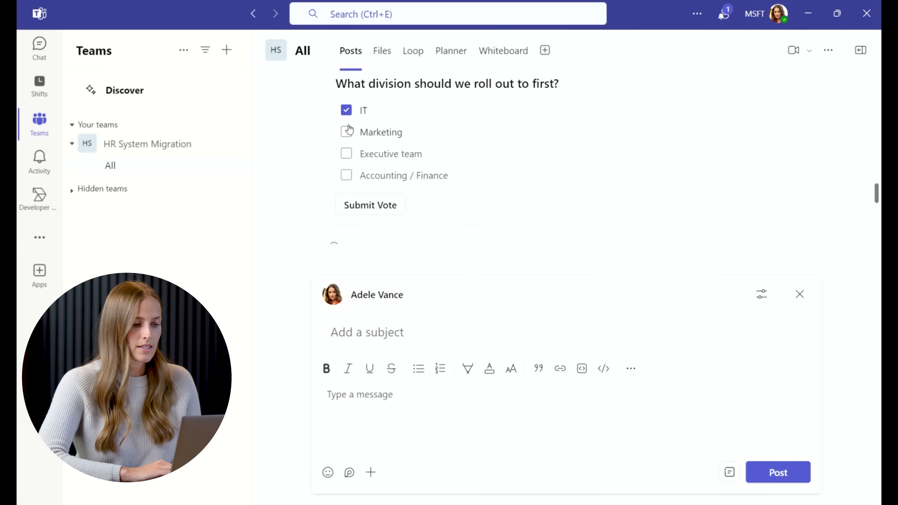
left_click(347, 132)
left_click(367, 203)
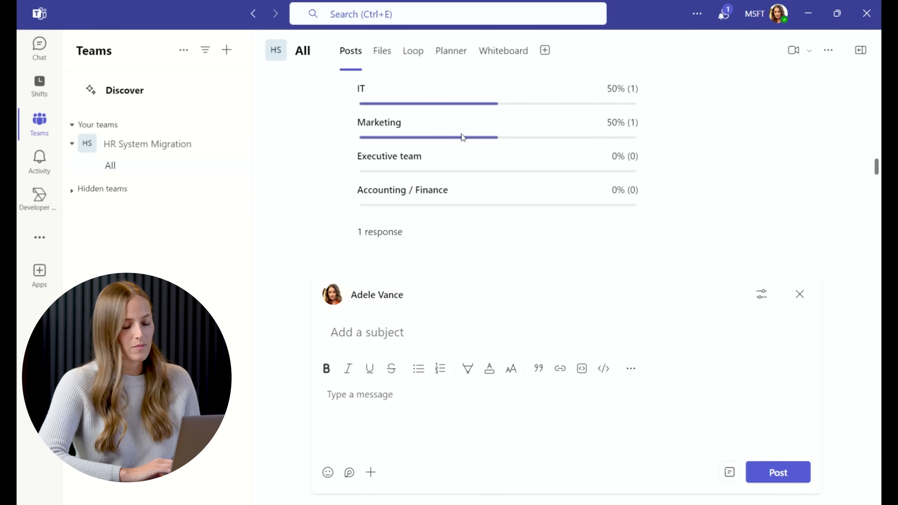
- Close the empty post draft and review the poll's card and results in the channel
left_click(798, 295)
scroll(768, 265, "up", 5)
scroll(768, 265, "down", 4)
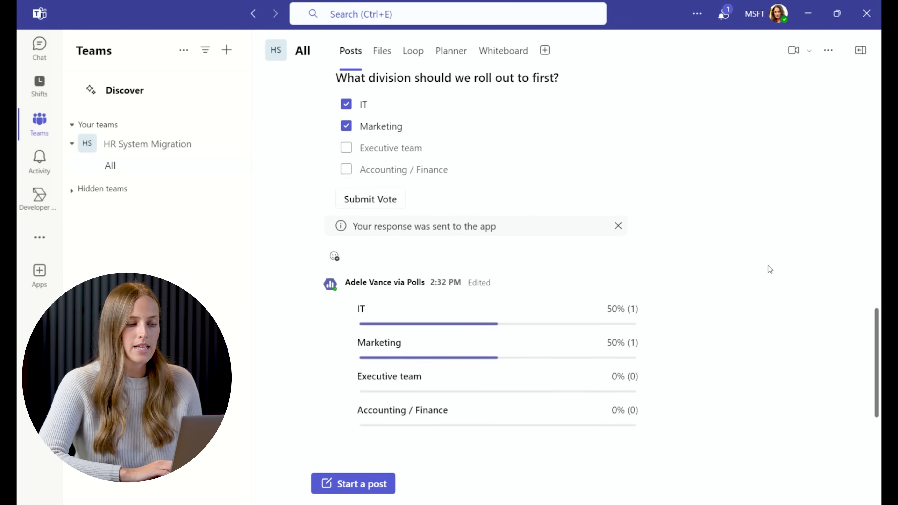
- Start scheduling a meeting for the All channel
scroll(768, 265, "up", 3)
scroll(768, 265, "up", 1)
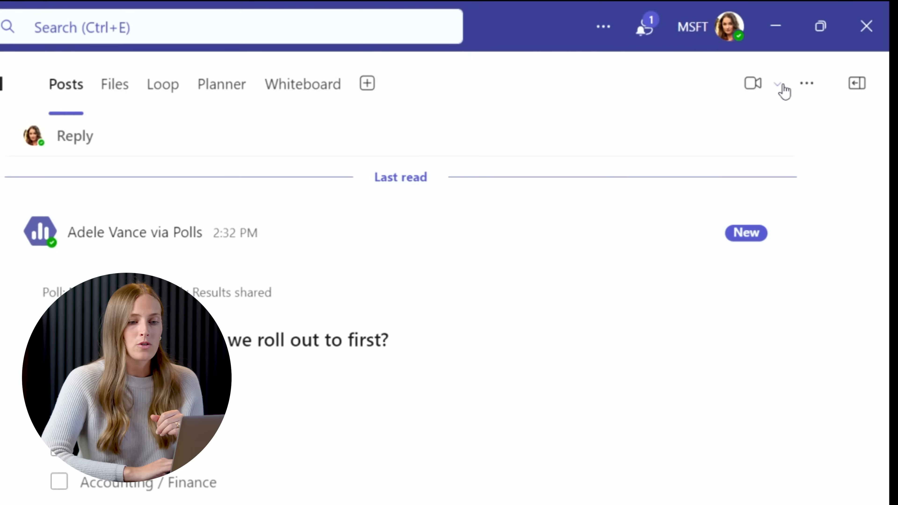
left_click(781, 87)
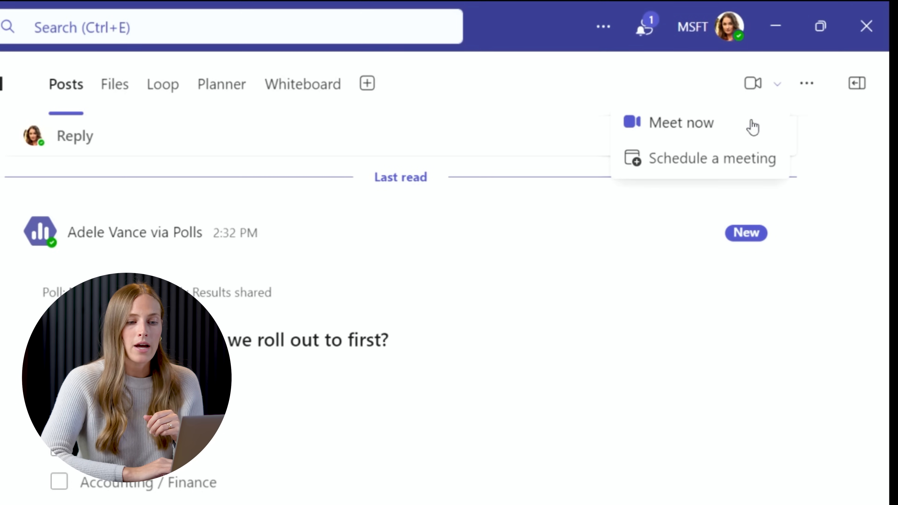
left_click(748, 163)
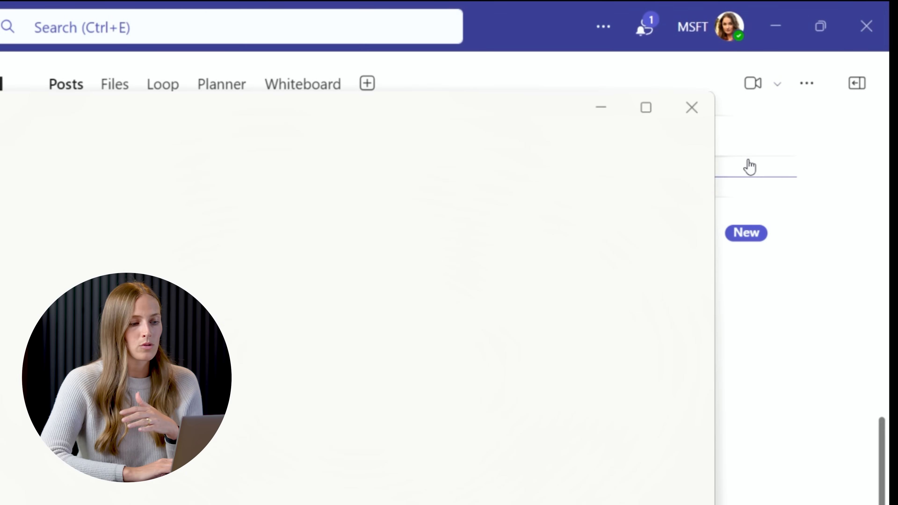